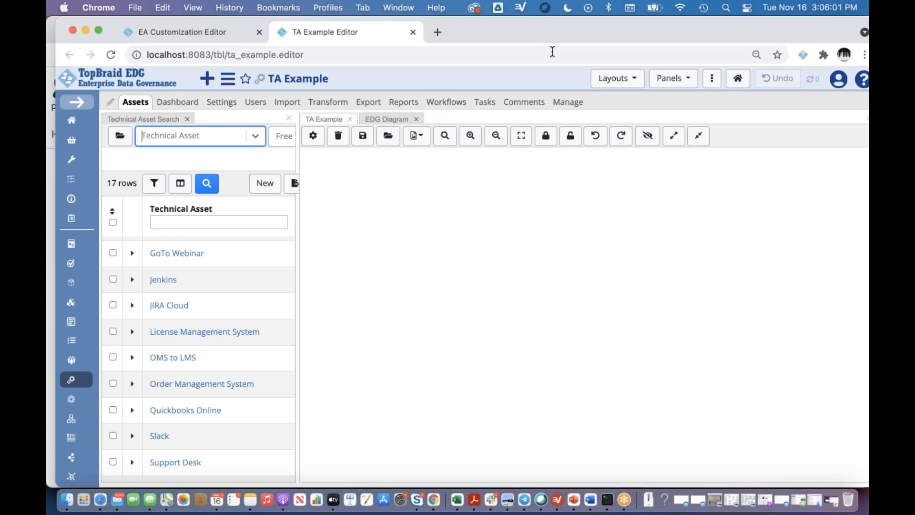
- Widen the Technical Asset search panel slightly and look through its list of assets
drag(552, 29, 544, 27)
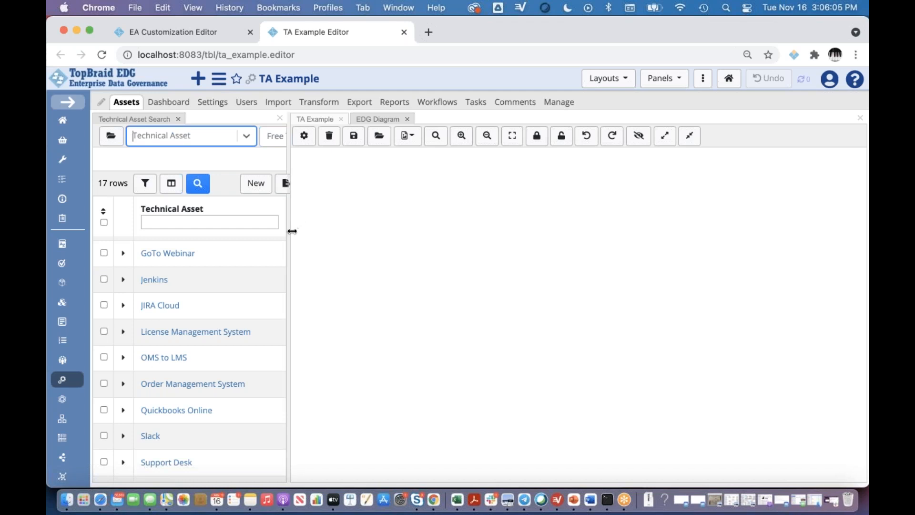
drag(290, 234, 294, 234)
scroll(205, 358, down, 5)
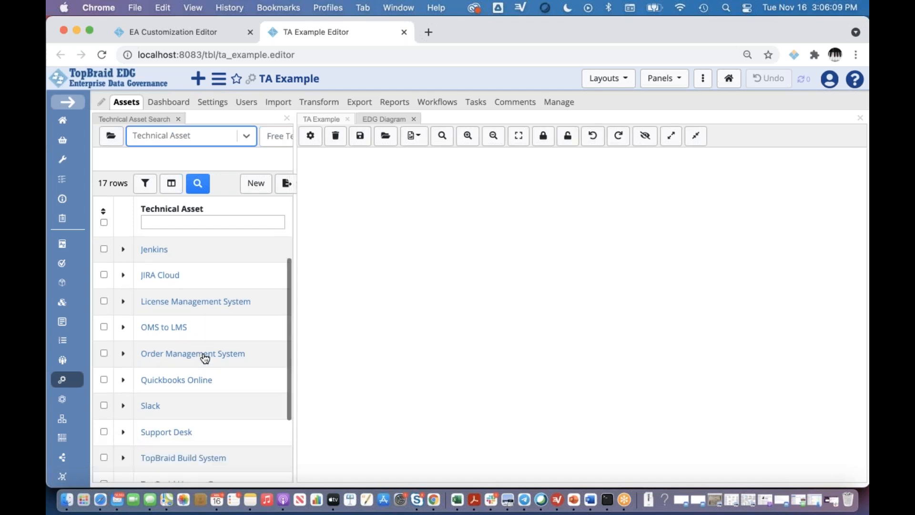
scroll(205, 358, up, 3)
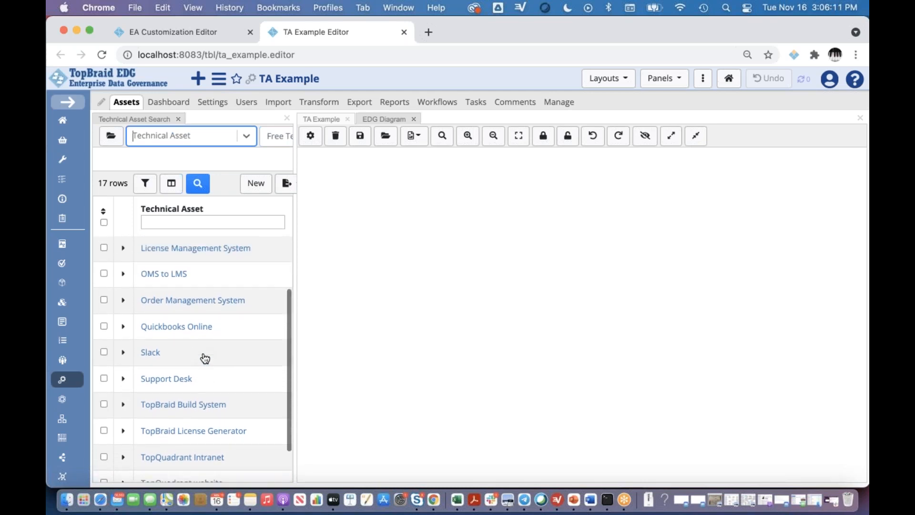
scroll(183, 398, down, 3)
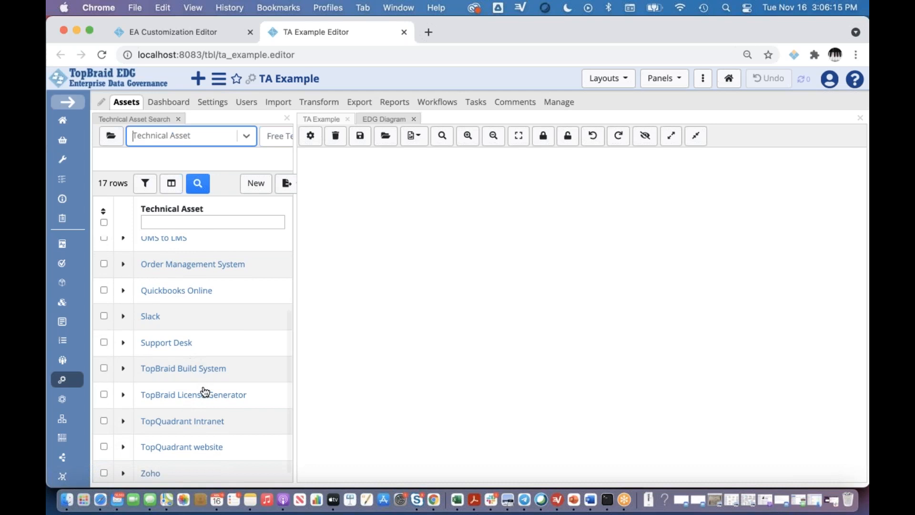
scroll(229, 343, up, 7)
scroll(229, 342, up, 2)
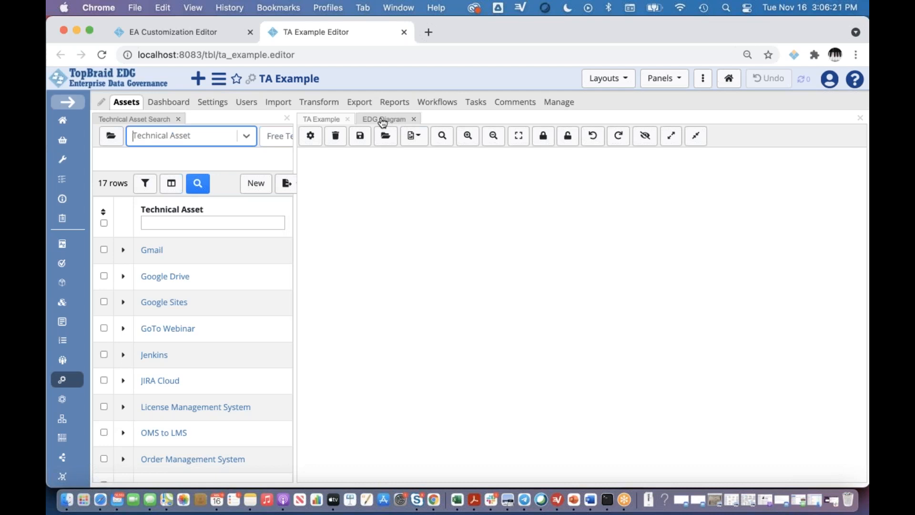
mouse_move(384, 123)
mouse_down()
mouse_move(411, 135)
mouse_move(394, 119)
mouse_up()
click(681, 80)
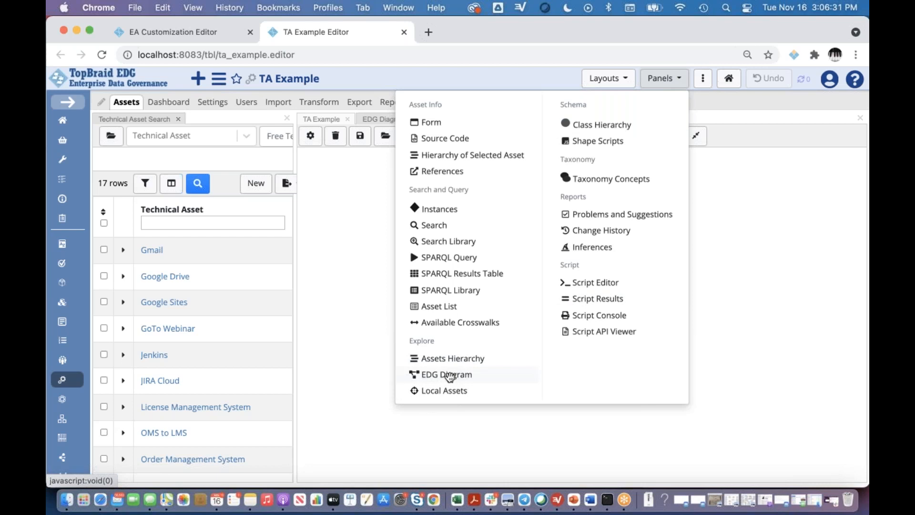
click(779, 311)
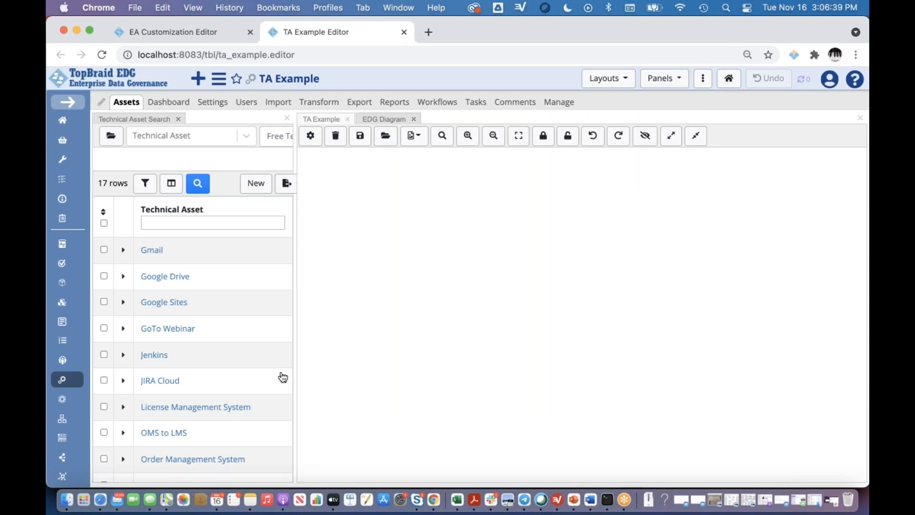
- Add Quickbooks Online to the diagram and expand it east with the requires information asset and supports business activity relationships
scroll(283, 378, down, 5)
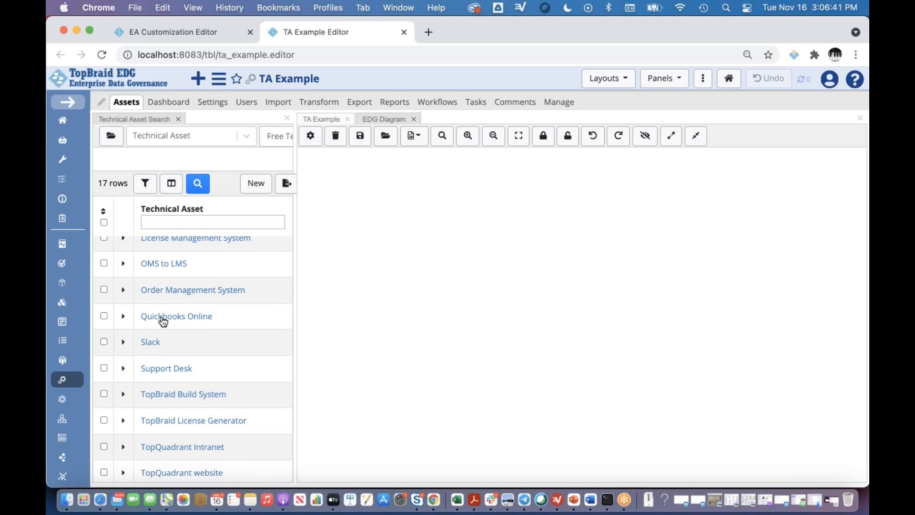
drag(164, 322, 461, 258)
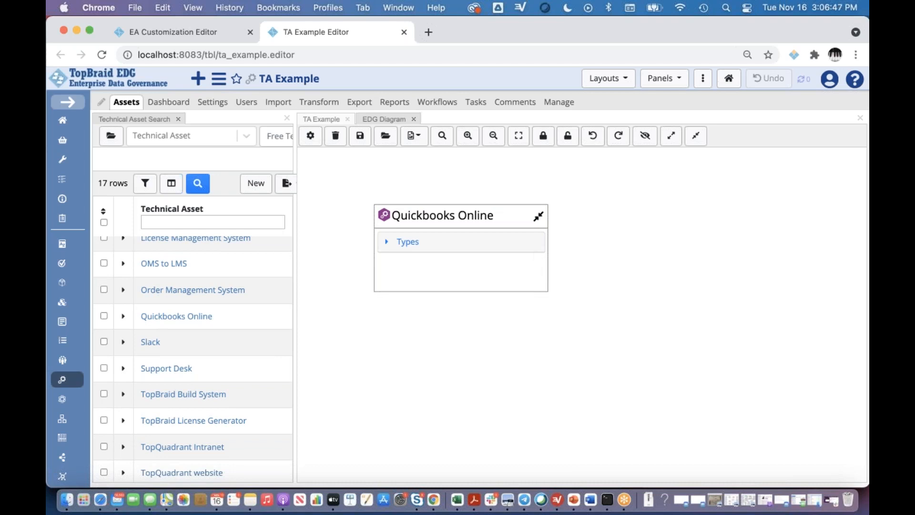
click(545, 266)
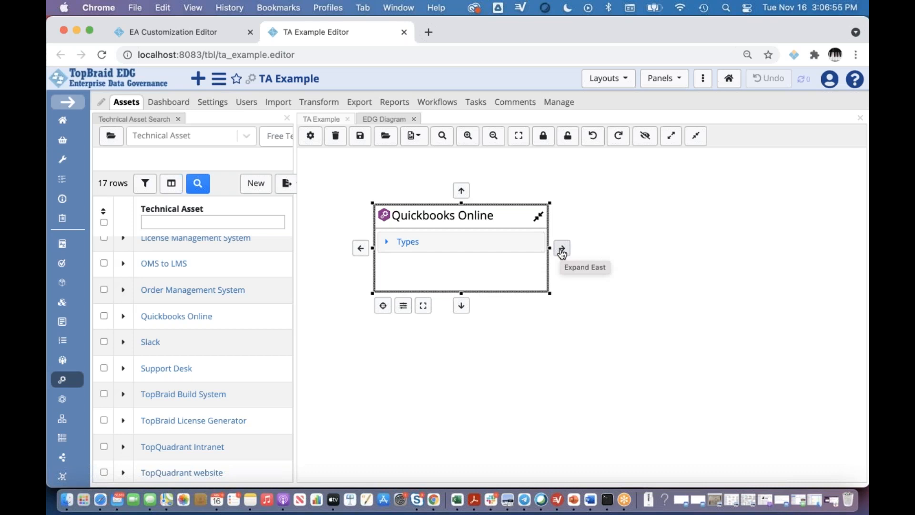
click(563, 249)
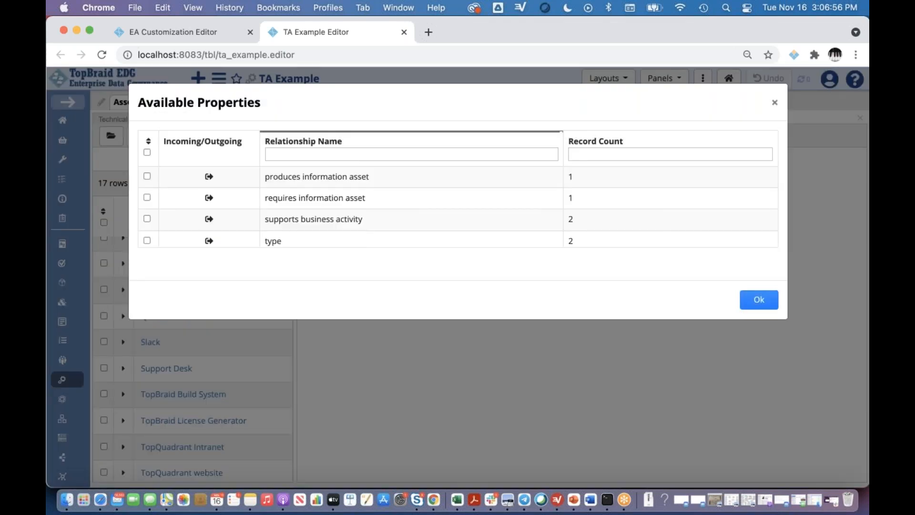
click(148, 198)
click(147, 220)
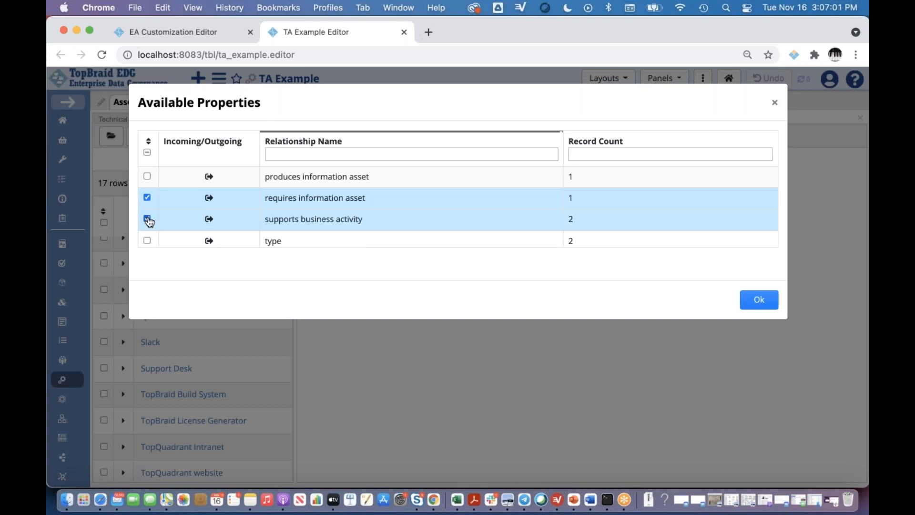
click(757, 299)
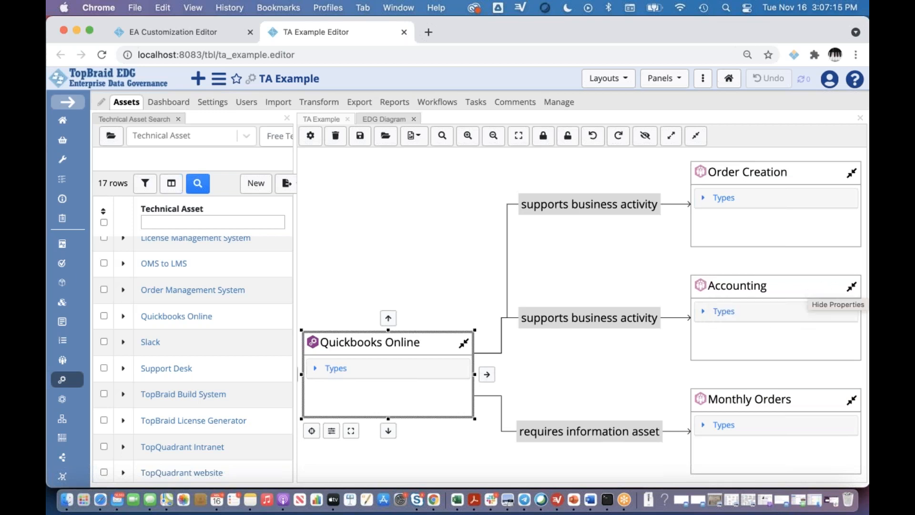
- Expand the Accounting node to show its neighborhood, and clear the selection
right_click(851, 288)
mouse_move(829, 303)
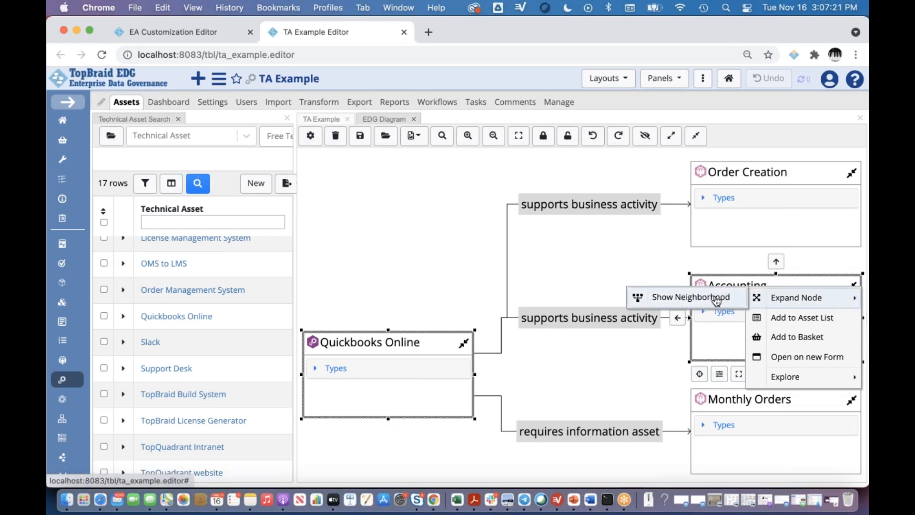
click(717, 300)
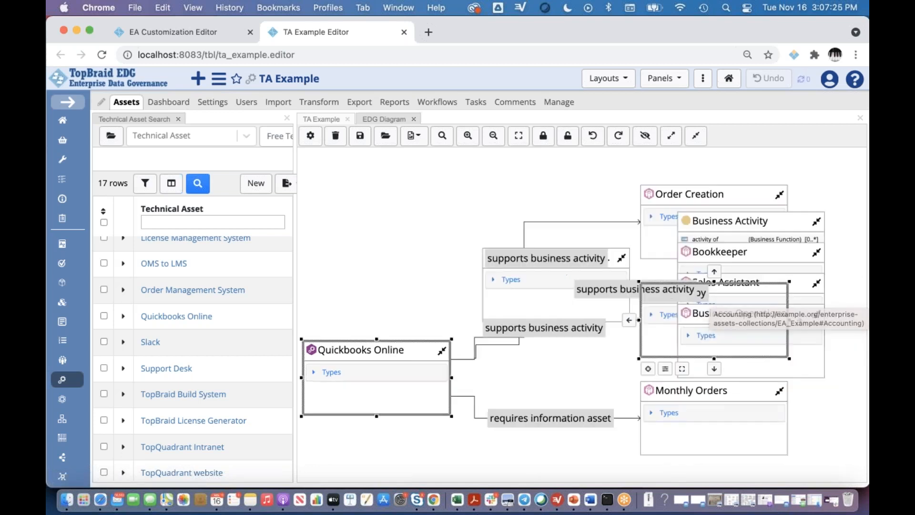
click(596, 441)
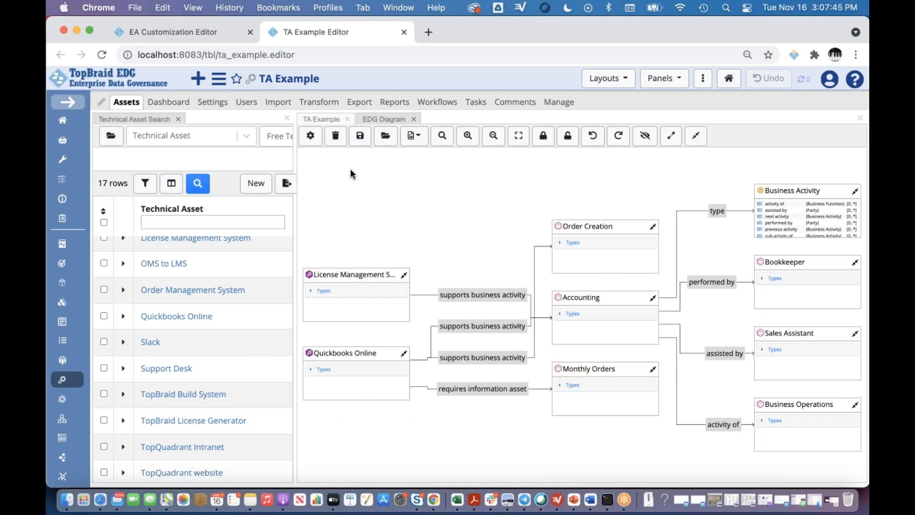
- Set the diagram's relationship filter behavior to Include with no relationships chosen and its label preference to QName
click(310, 136)
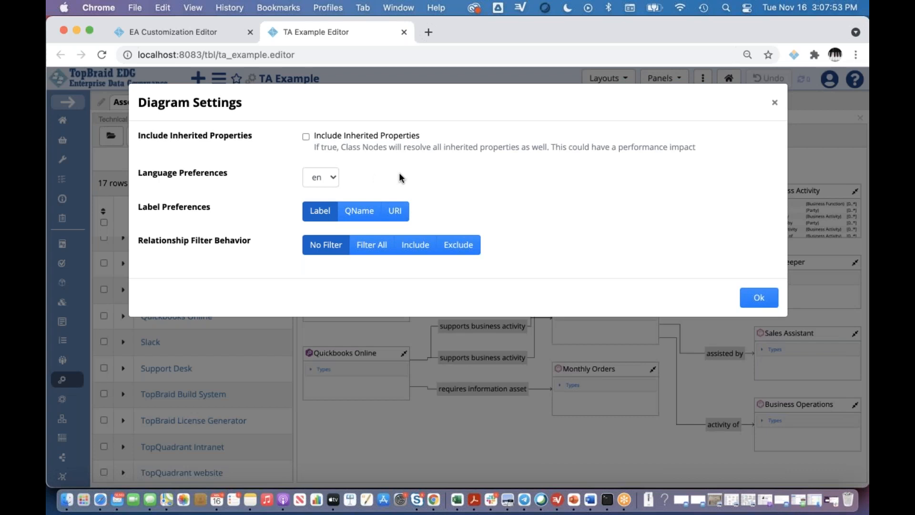
click(413, 253)
scroll(369, 319, down, 5)
scroll(369, 319, up, 3)
scroll(369, 318, down, 4)
scroll(369, 319, up, 3)
scroll(369, 318, up, 1)
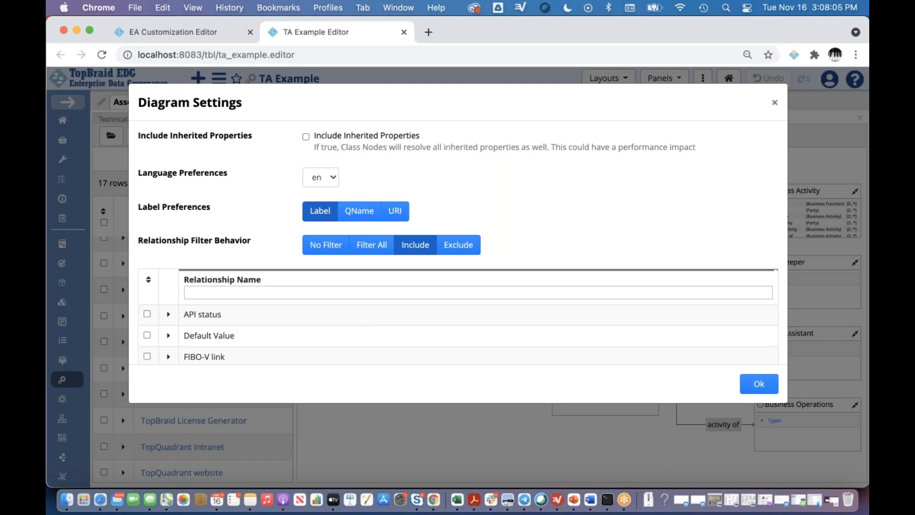
click(357, 217)
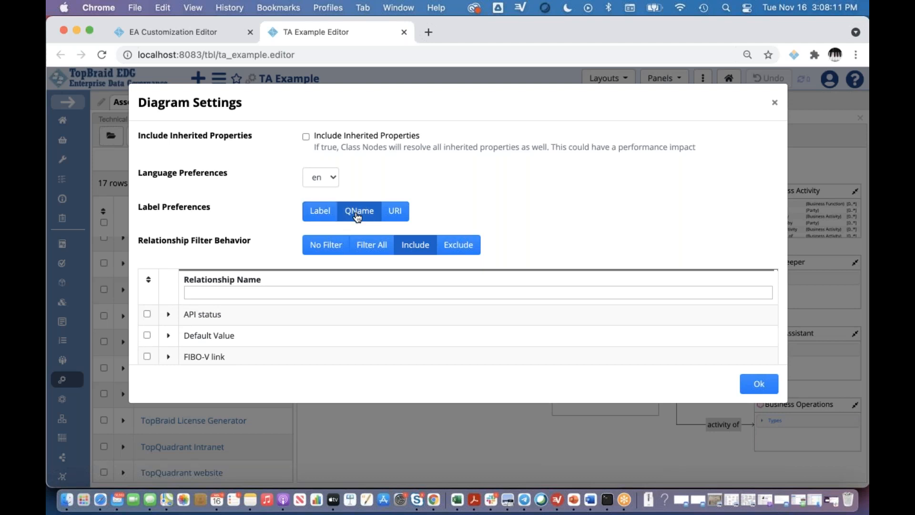
click(759, 385)
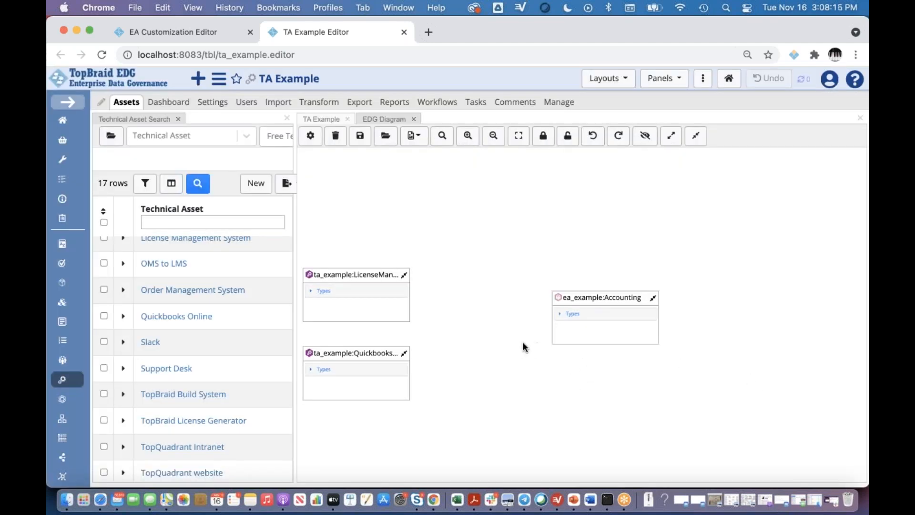
- Set the label preference back to Label and undo the last change in the diagram
click(311, 136)
click(319, 219)
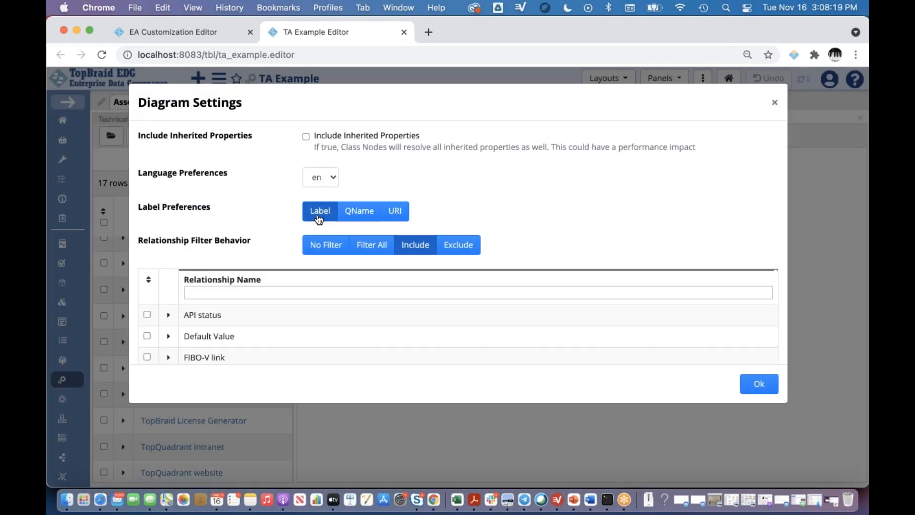
click(752, 390)
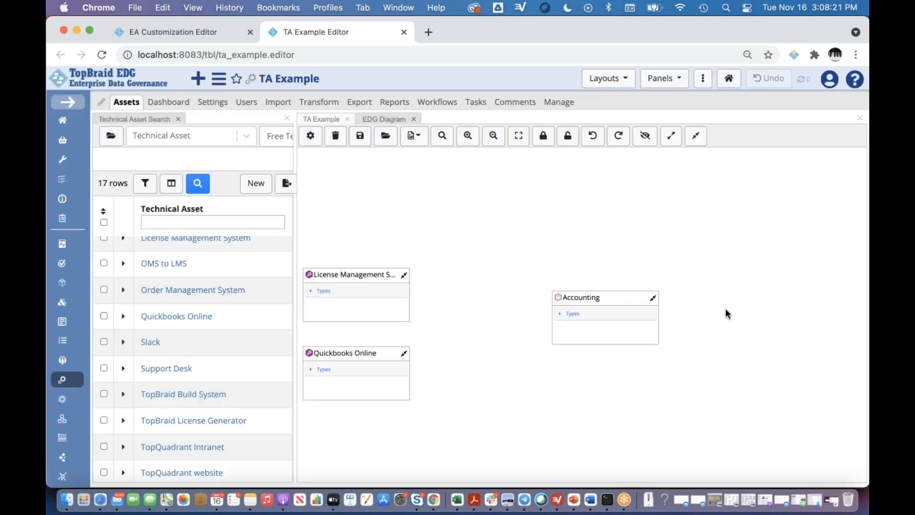
click(593, 143)
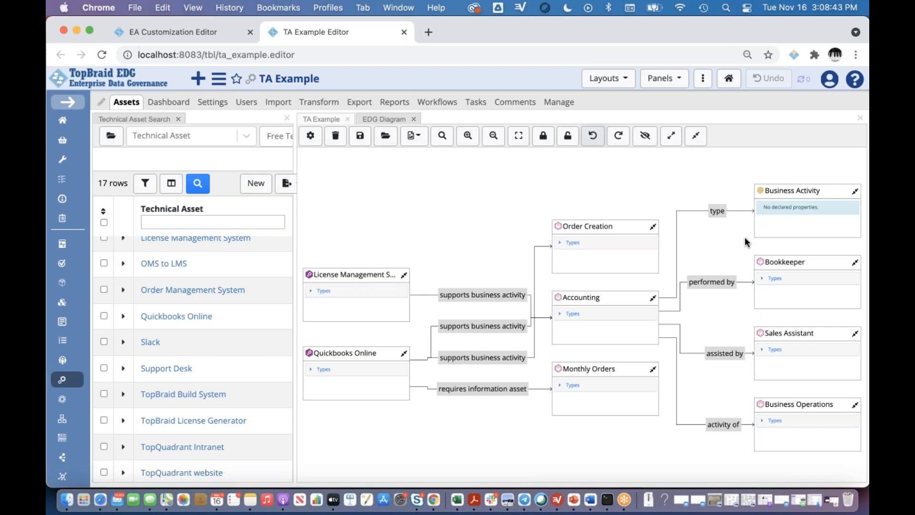
- Expand the associations of the Business Activity class node by one level
click(792, 190)
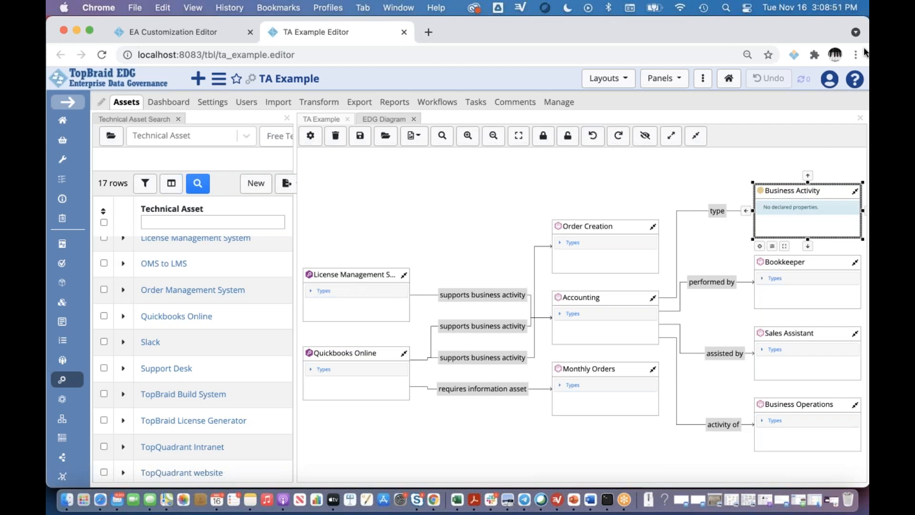
right_click(856, 194)
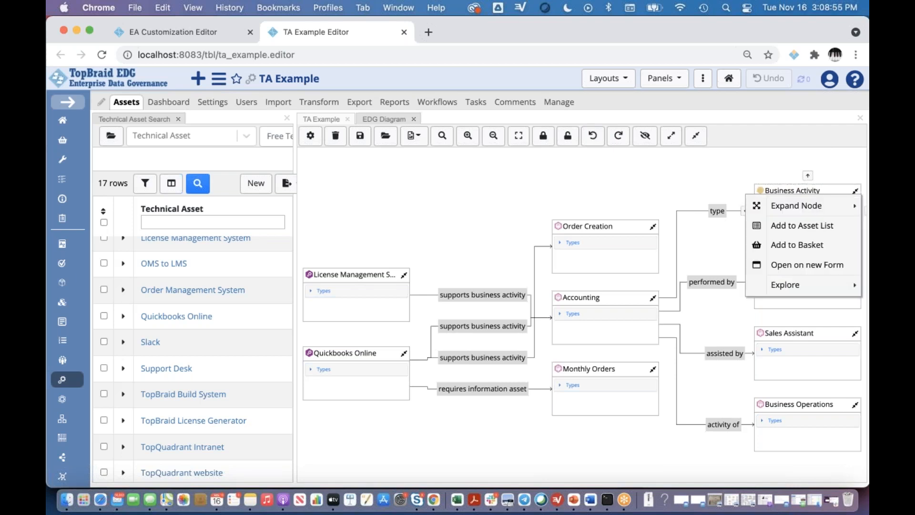
mouse_move(854, 207)
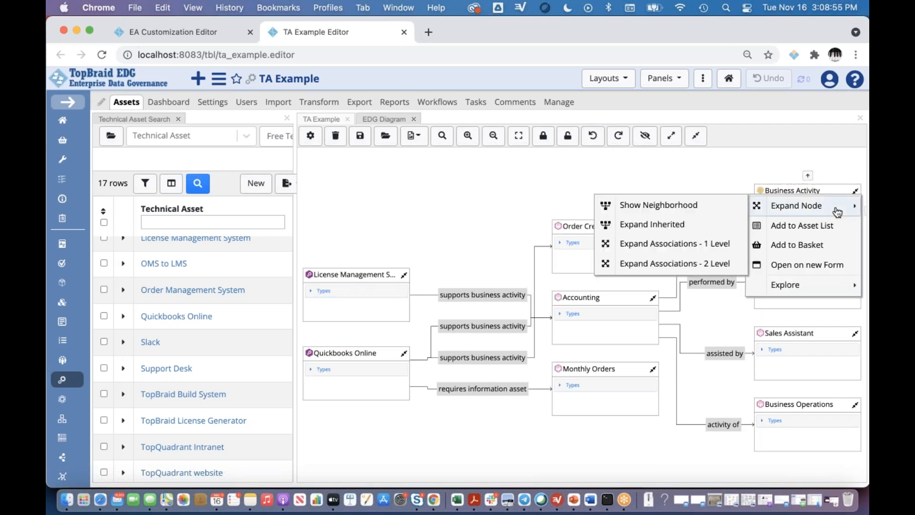
click(690, 248)
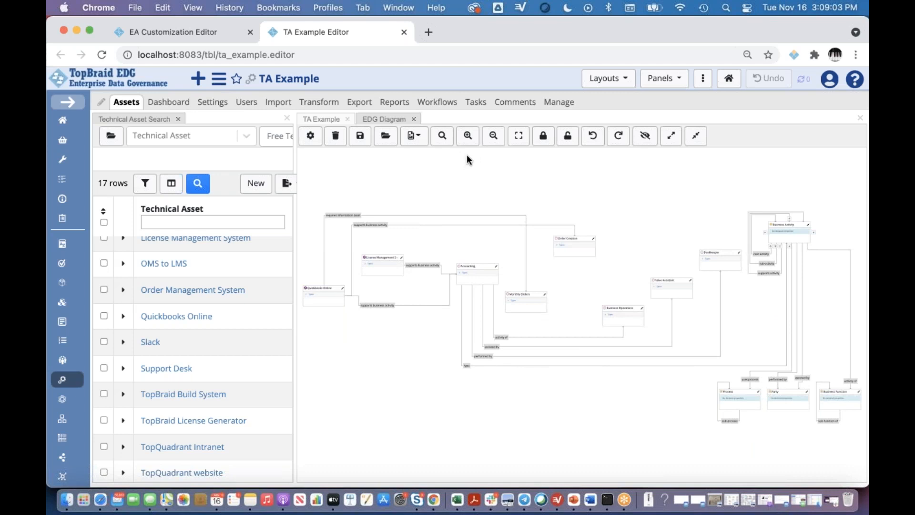
- Move the Business Activity node slightly upward in the diagram
click(469, 138)
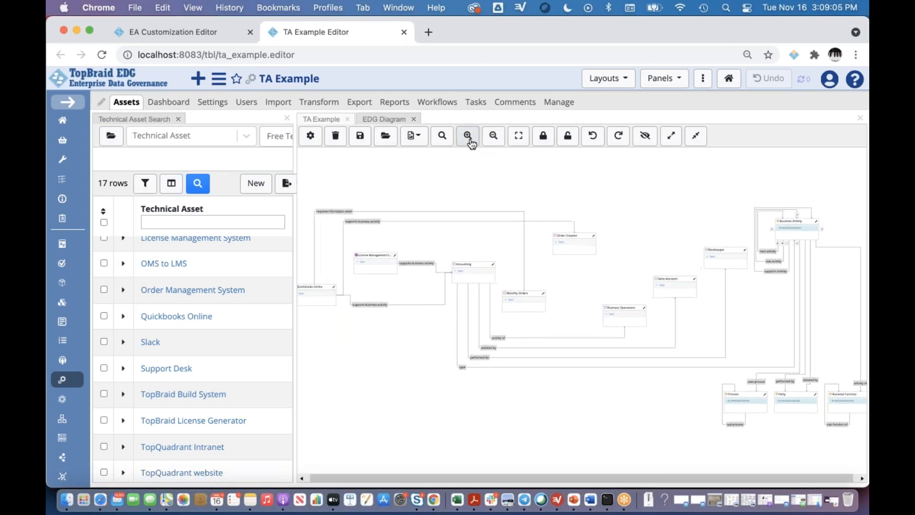
click(469, 138)
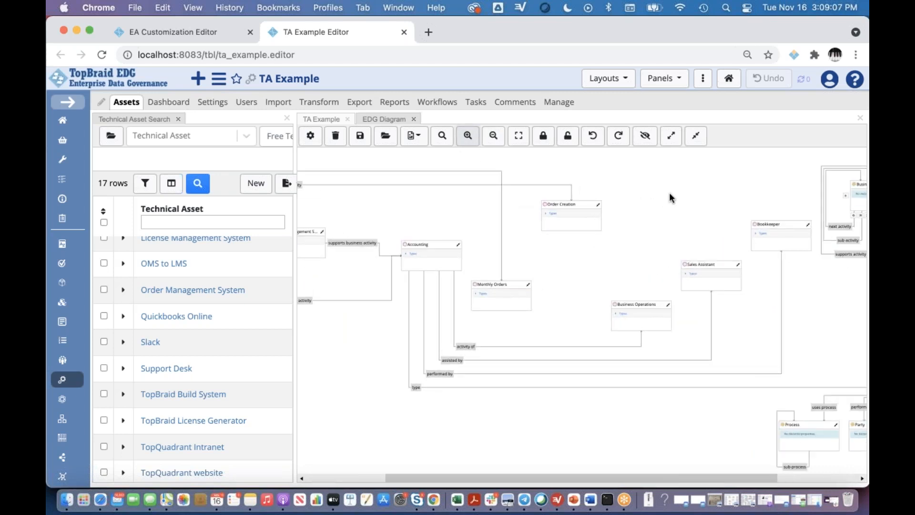
scroll(711, 205, right, 2)
scroll(710, 204, right, 10)
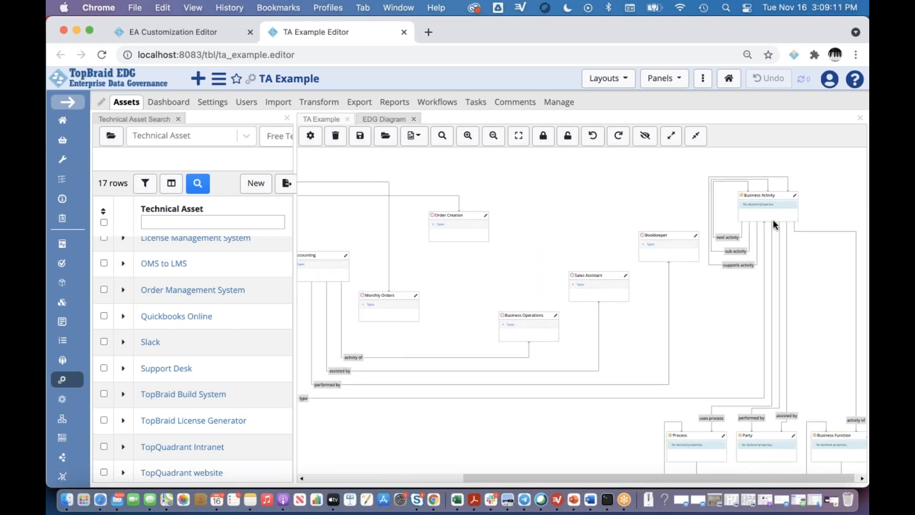
click(773, 215)
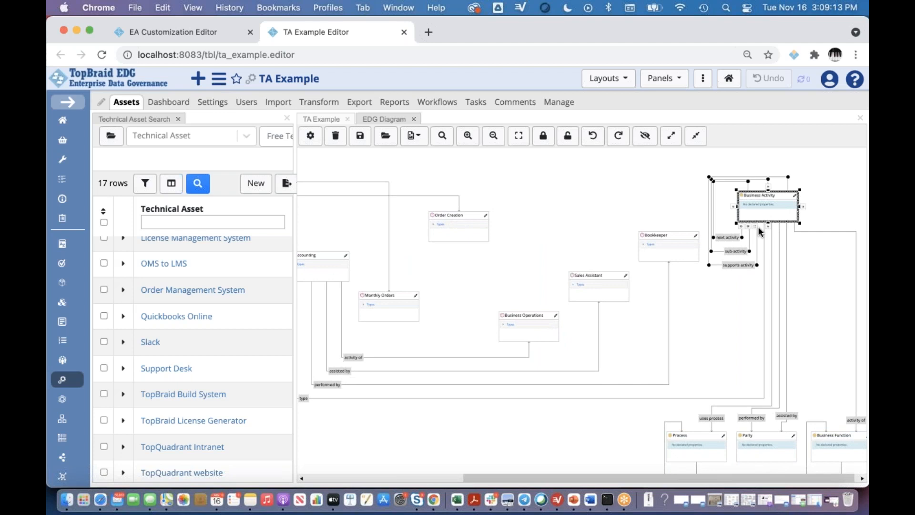
click(679, 265)
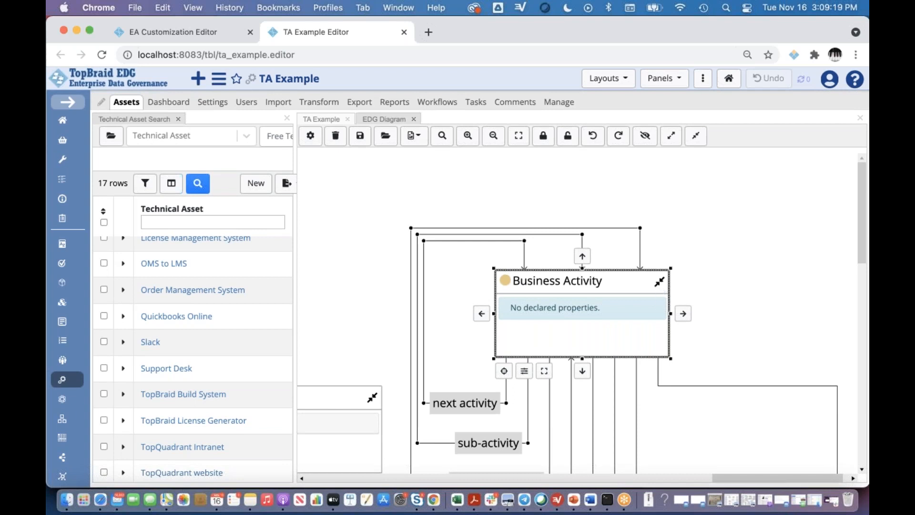
drag(646, 271, 652, 237)
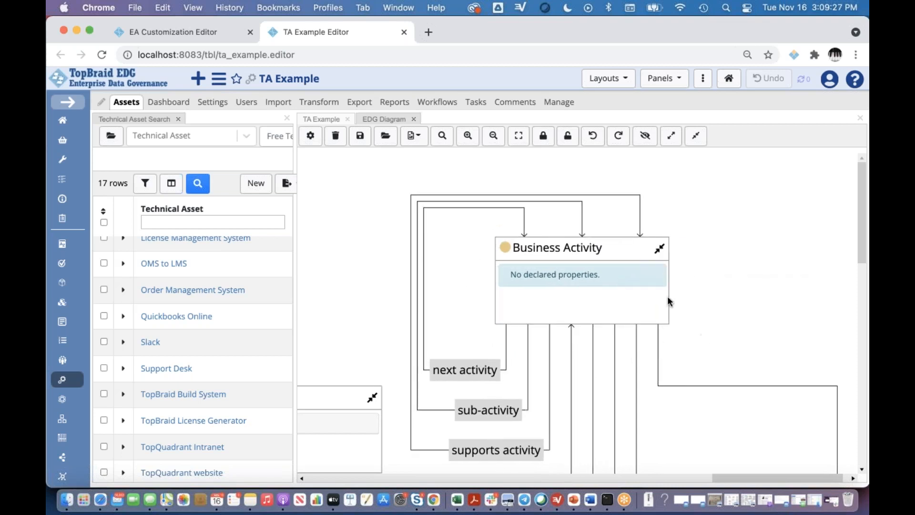
- Hide the properties of the Business Activity node and select its sub-activity relationship line
click(660, 250)
click(694, 318)
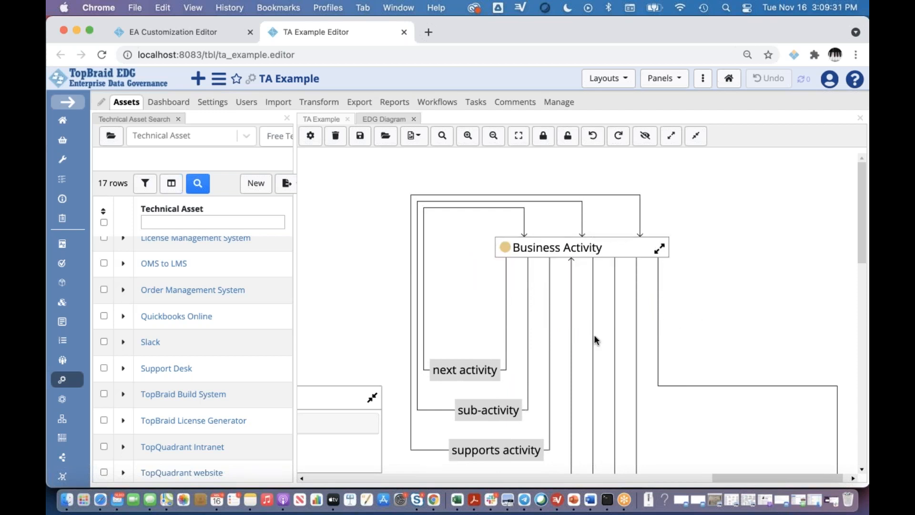
click(527, 339)
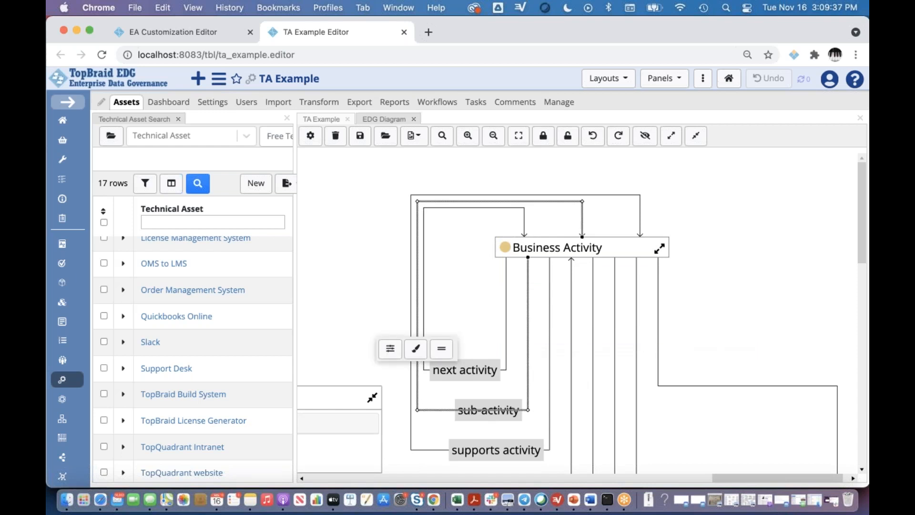
- Set the selected sub-activity relationship line's colour to red with RGB values 221, 44, 44
click(418, 352)
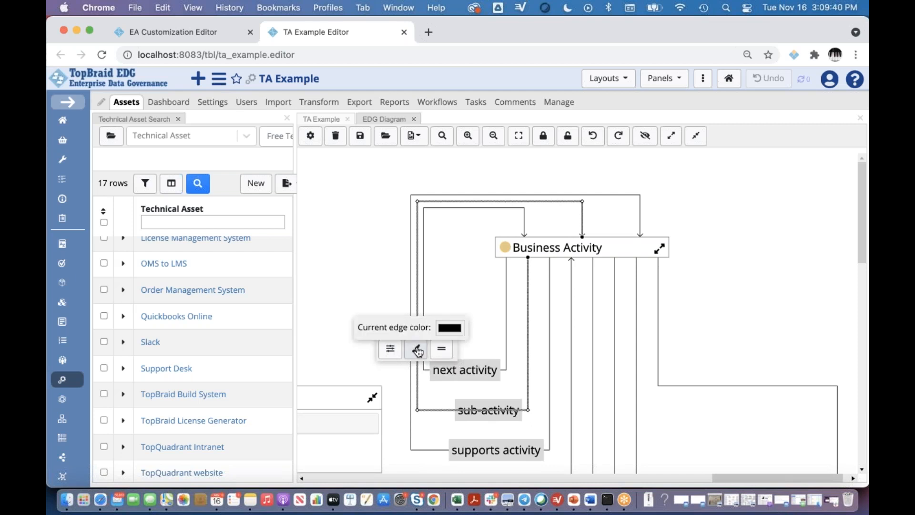
click(453, 329)
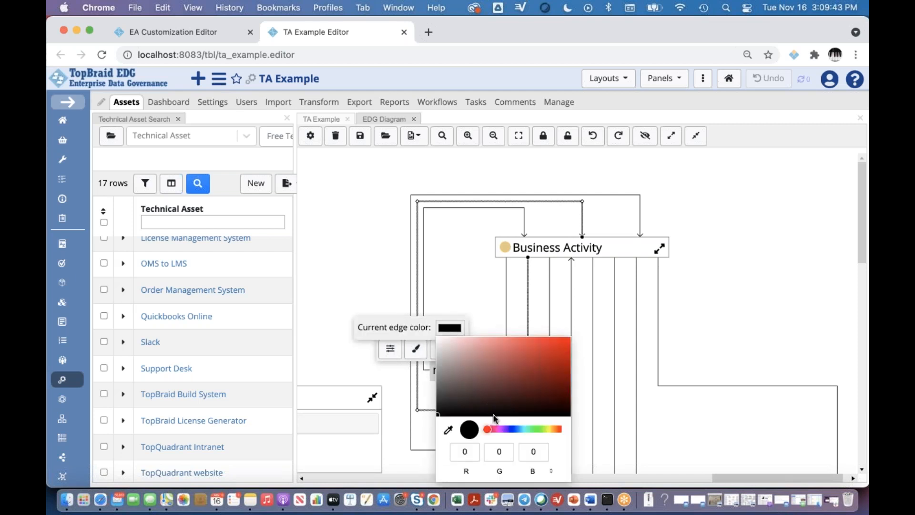
click(542, 349)
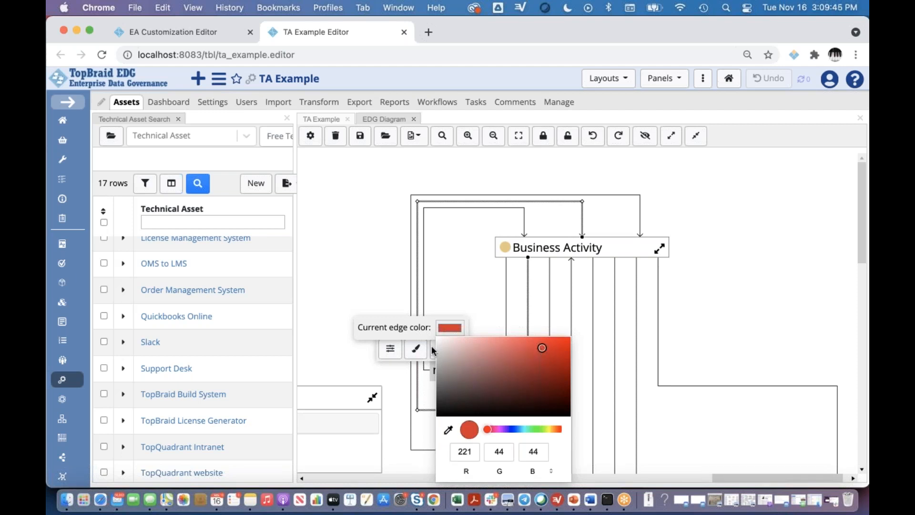
- Increase the thickness of the sub-activity relationship line to slightly over half of the available range and deselect it
click(390, 351)
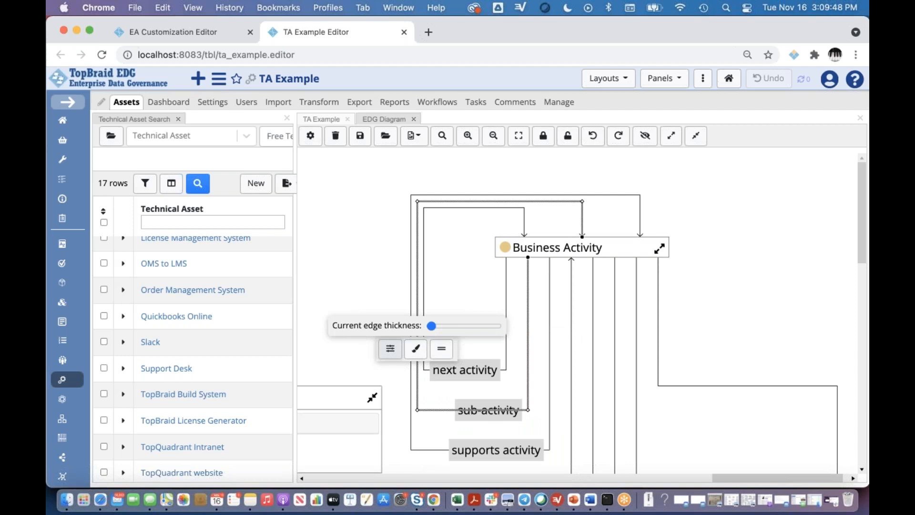
click(390, 349)
click(390, 350)
drag(431, 326, 466, 328)
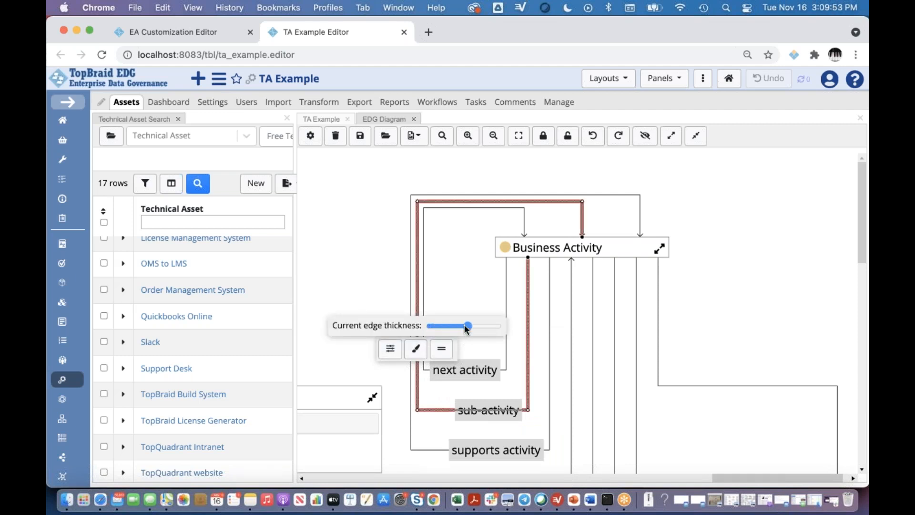
click(713, 265)
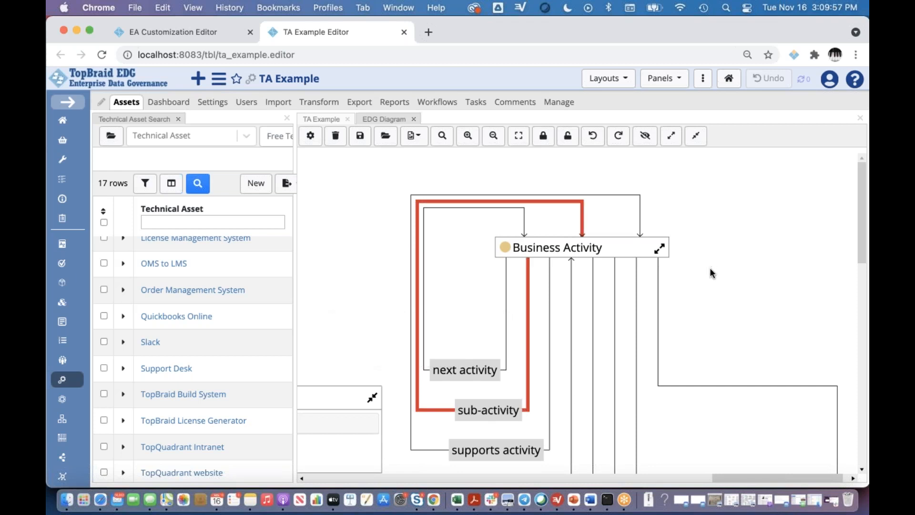
- Show the diagram's overview map and hide it again
click(646, 138)
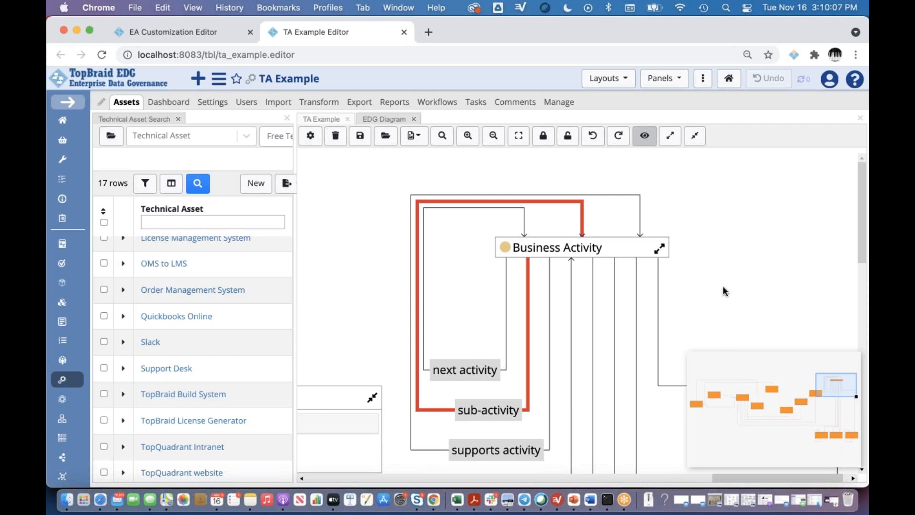
mouse_move(860, 228)
mouse_down()
mouse_move(857, 265)
mouse_move(856, 214)
mouse_up()
click(644, 136)
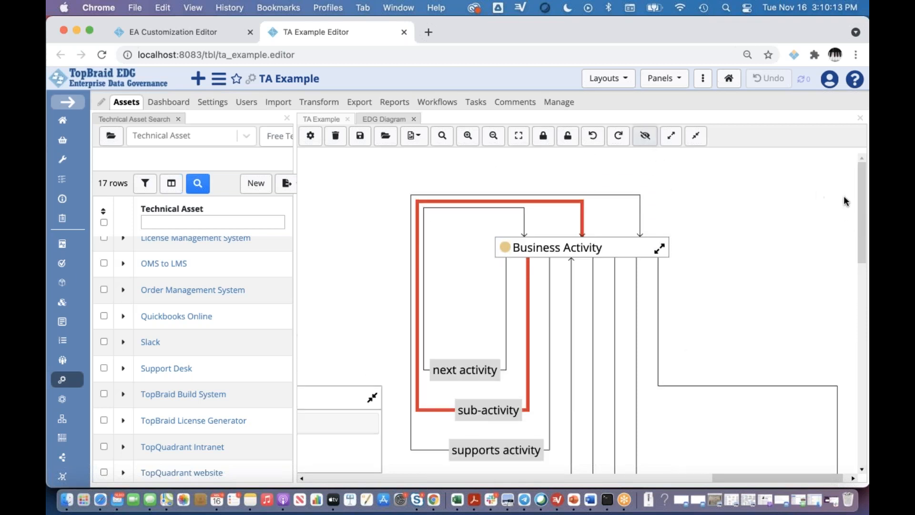
- Locate the Business Operations node in the diagram and expand its Types section
drag(861, 201, 828, 412)
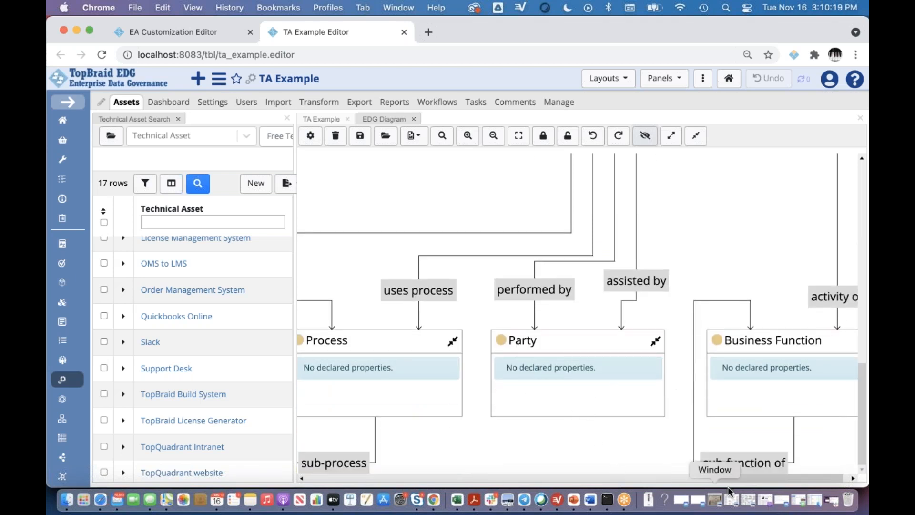
drag(743, 477, 534, 475)
scroll(774, 299, up, 5)
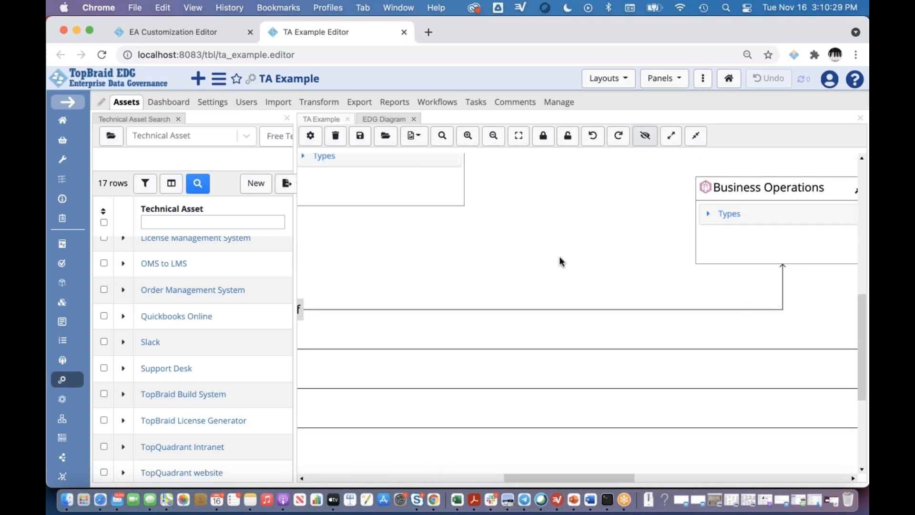
scroll(559, 257, up, 4)
scroll(559, 256, right, 4)
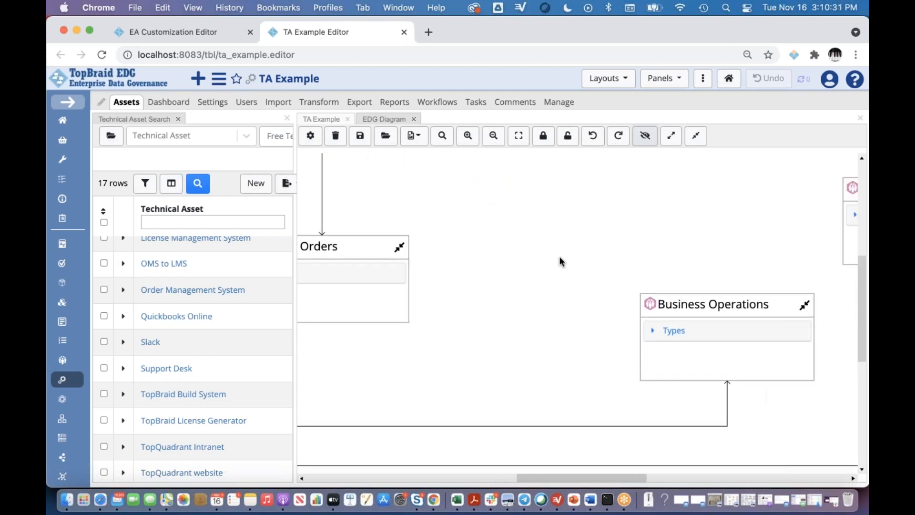
scroll(559, 256, right, 2)
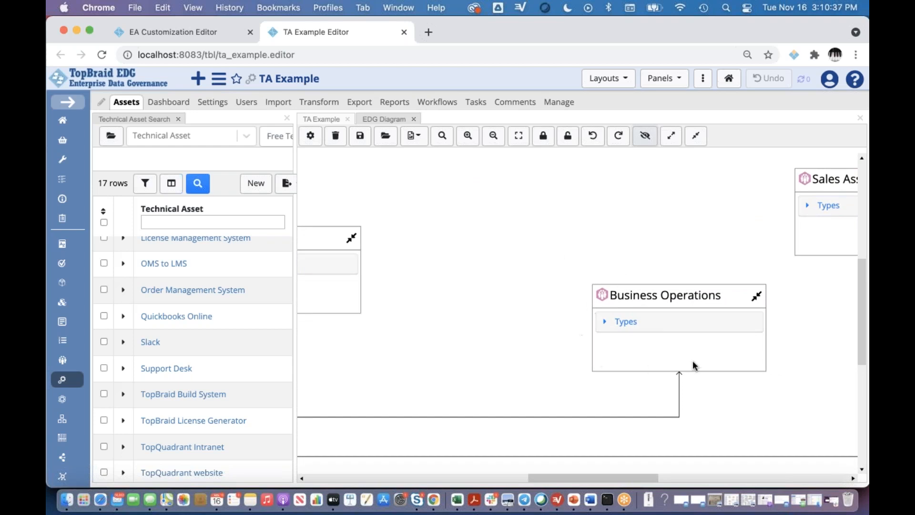
click(615, 325)
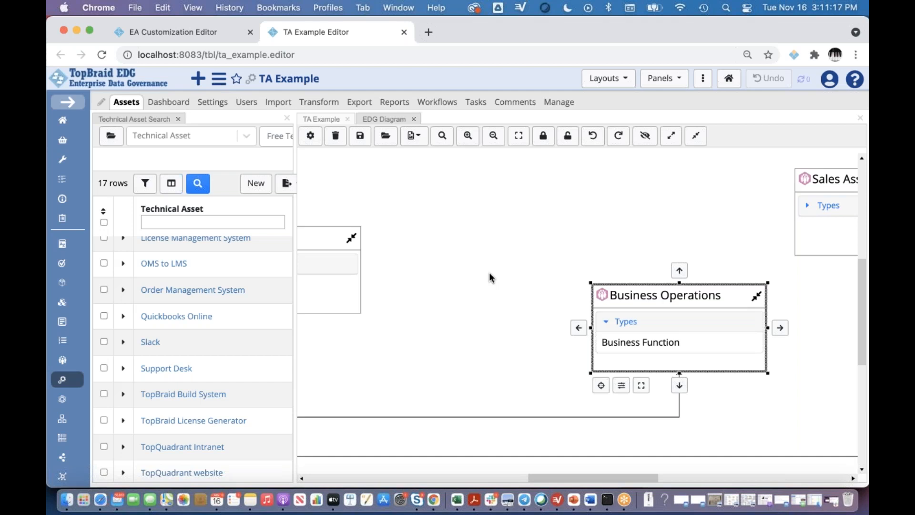
click(494, 138)
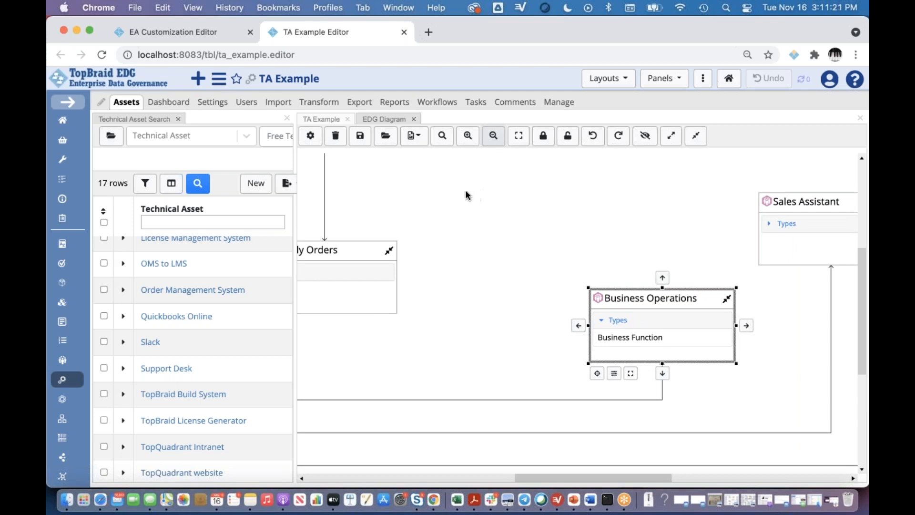
click(361, 137)
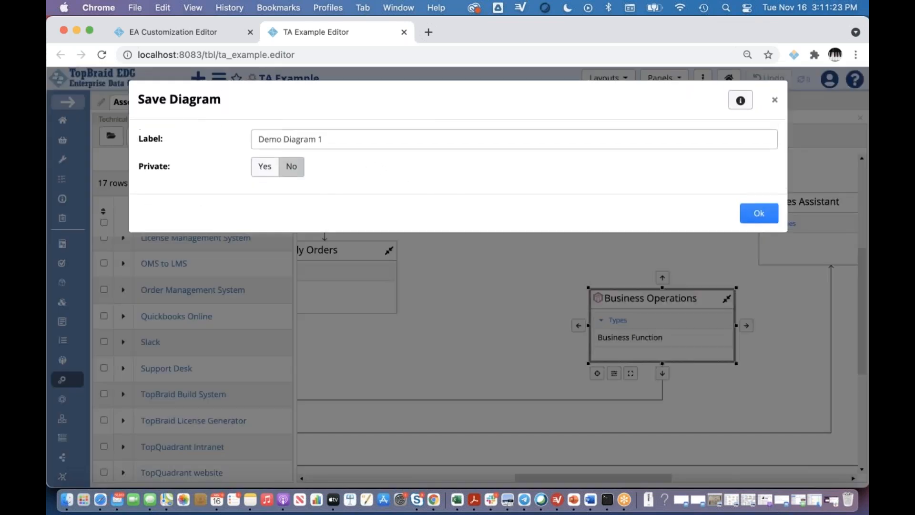
click(337, 143)
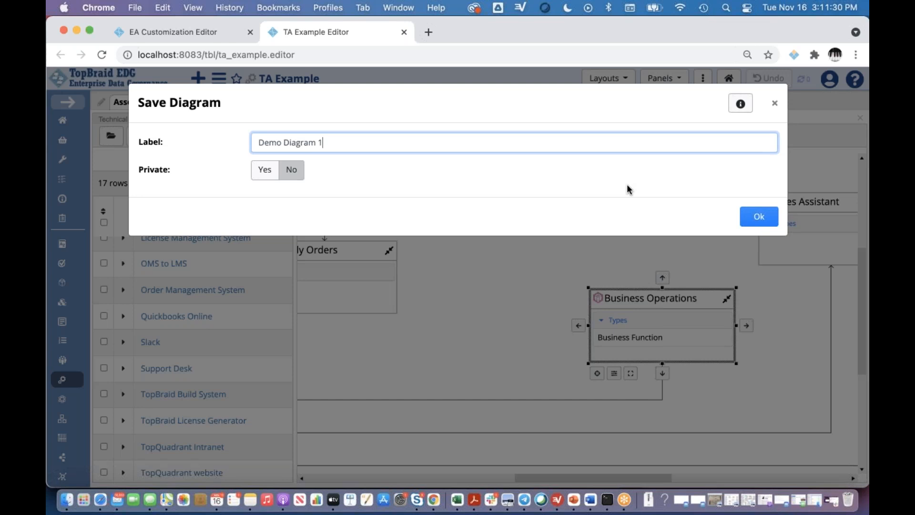
click(775, 105)
- Open the saved diagram Demo Diagram 1 and view the available export formats without exporting
click(385, 139)
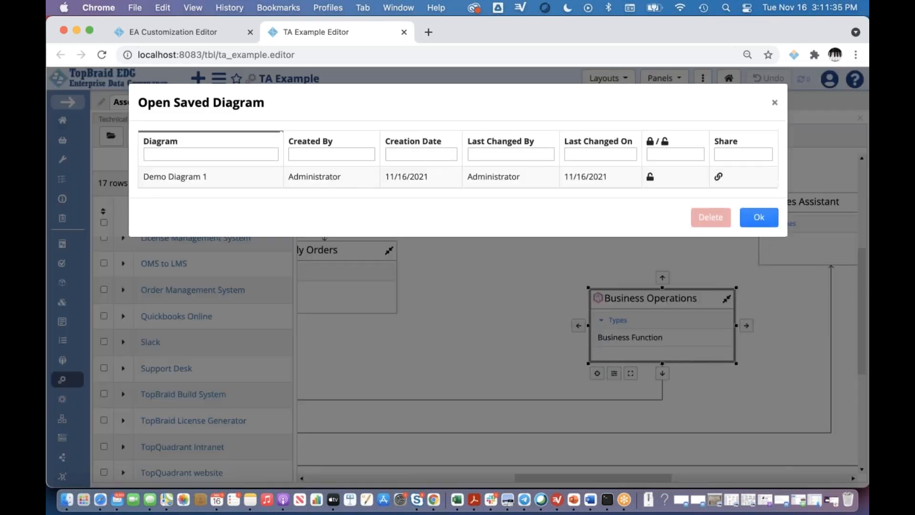
click(197, 178)
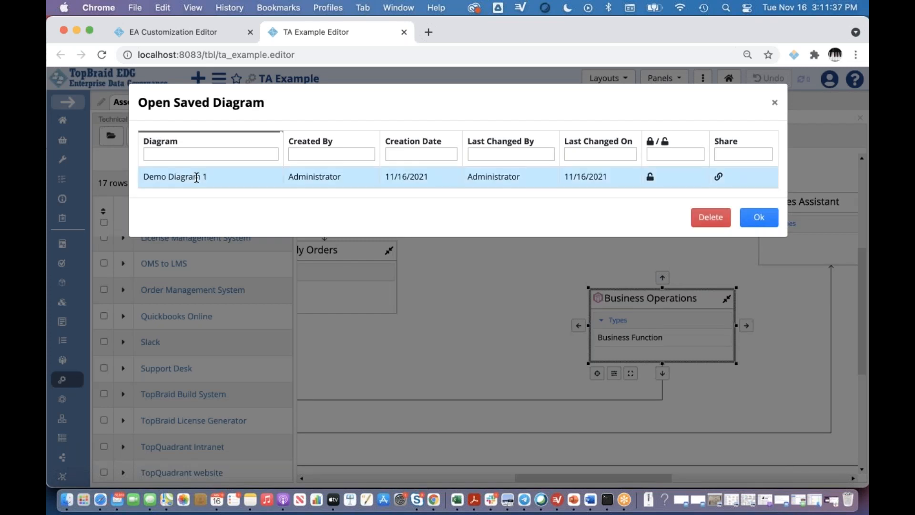
click(761, 224)
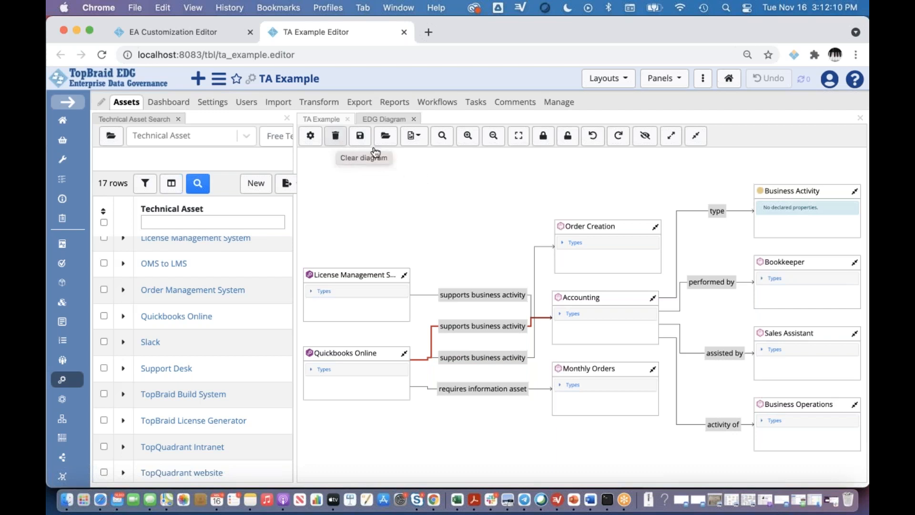
click(419, 138)
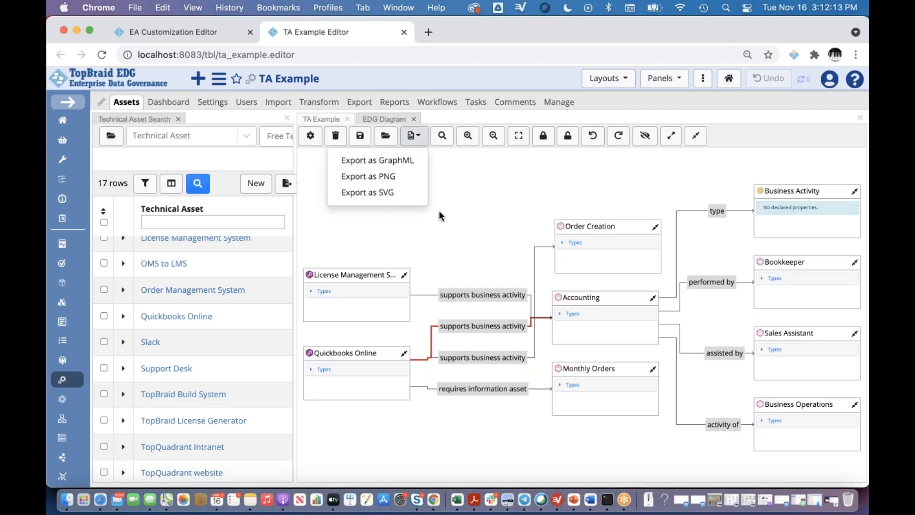
click(473, 188)
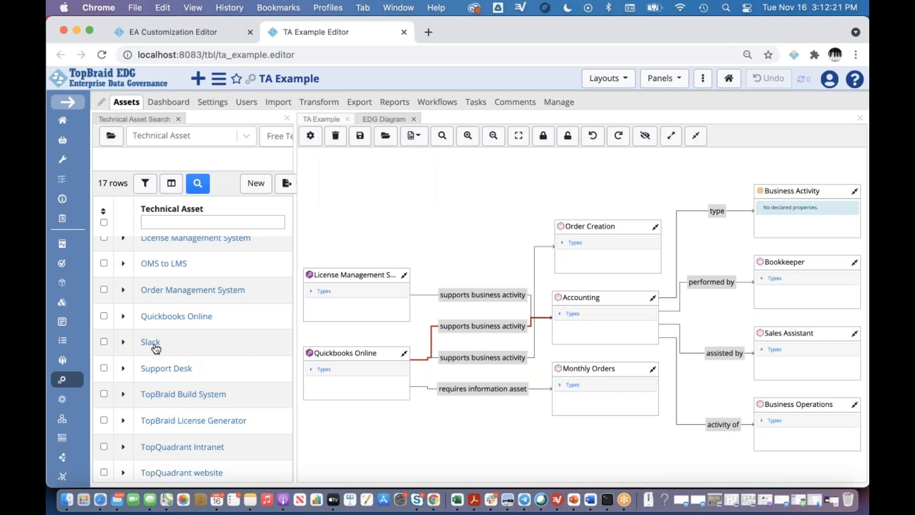
- Add the Support Desk technical asset to the diagram and clear the whole diagram
drag(176, 362, 373, 208)
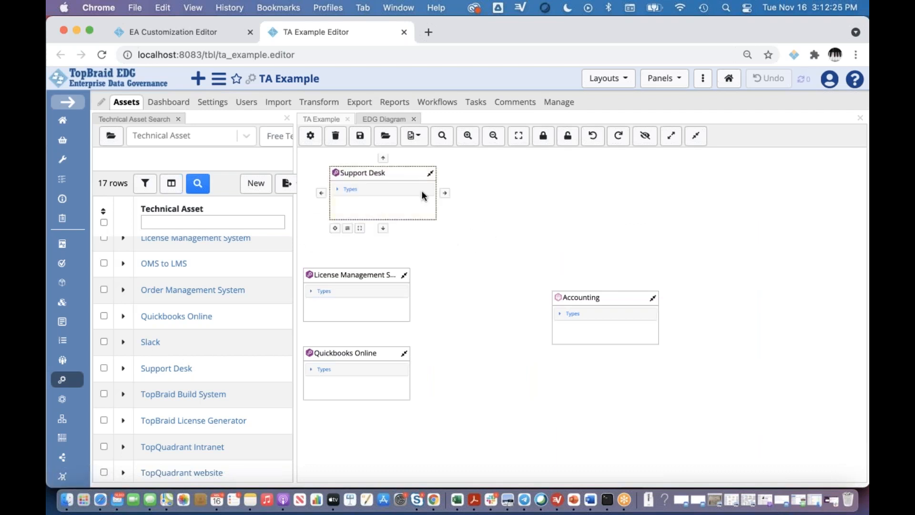
click(335, 140)
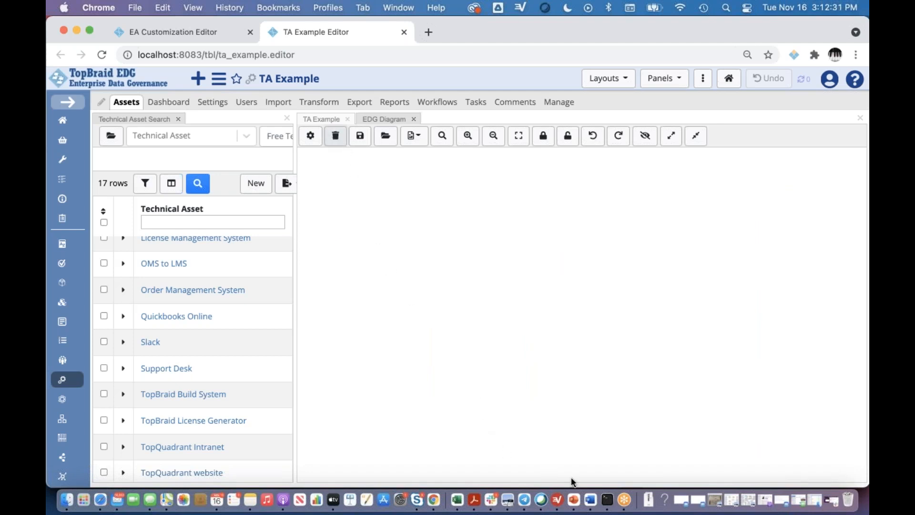
- Switch to the PowerPoint presentation and start the slide show from the EDG Diagram Panel slide
click(574, 507)
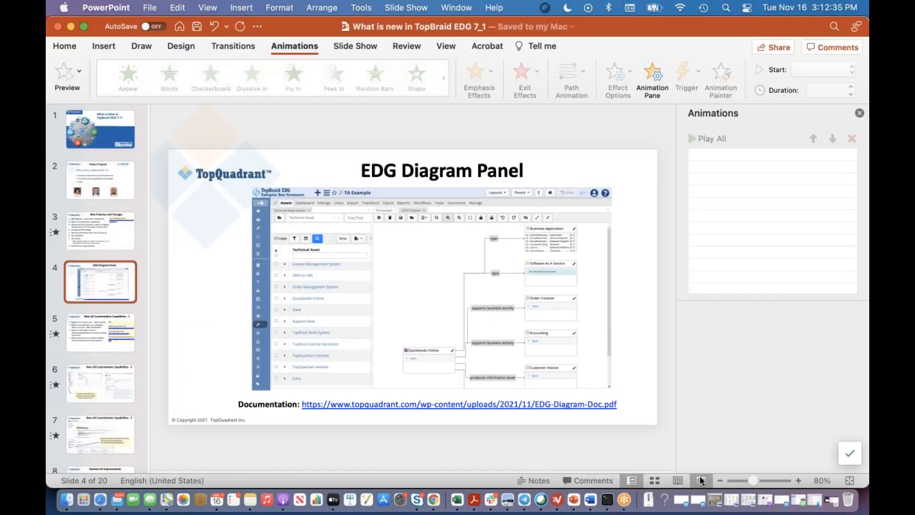
click(701, 480)
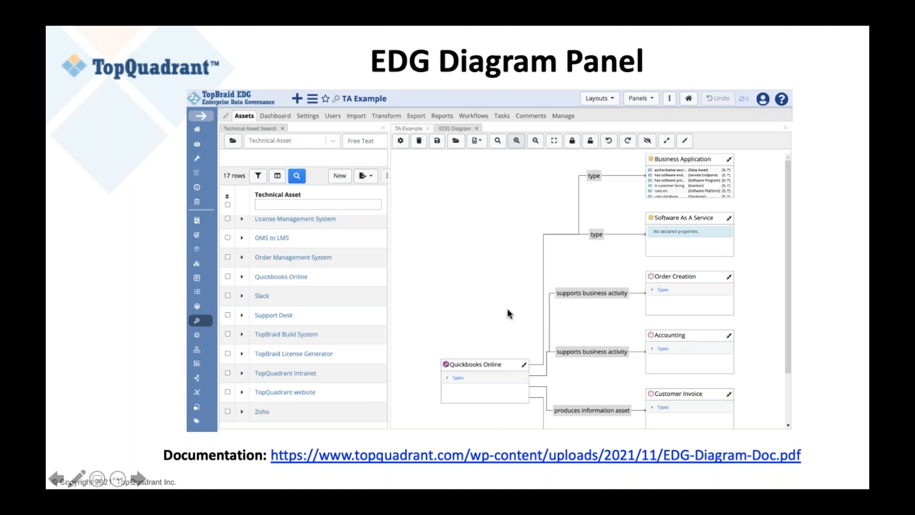
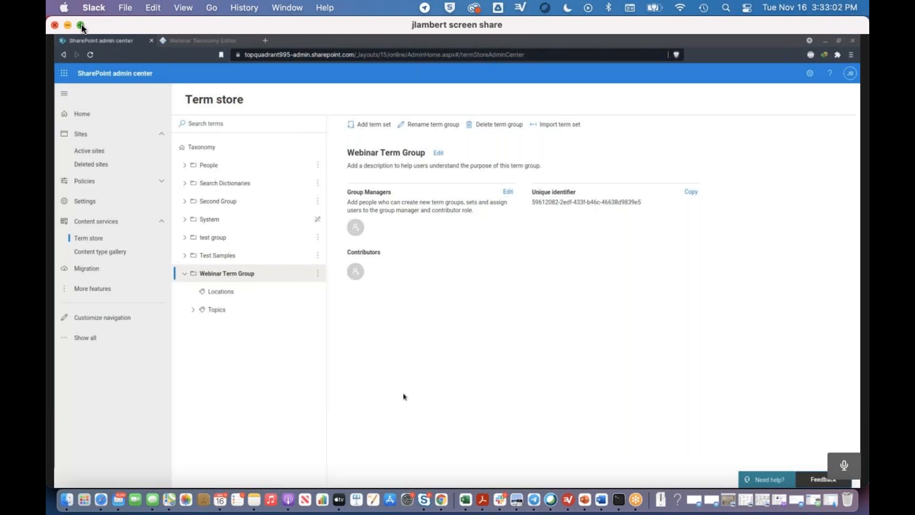
click(82, 27)
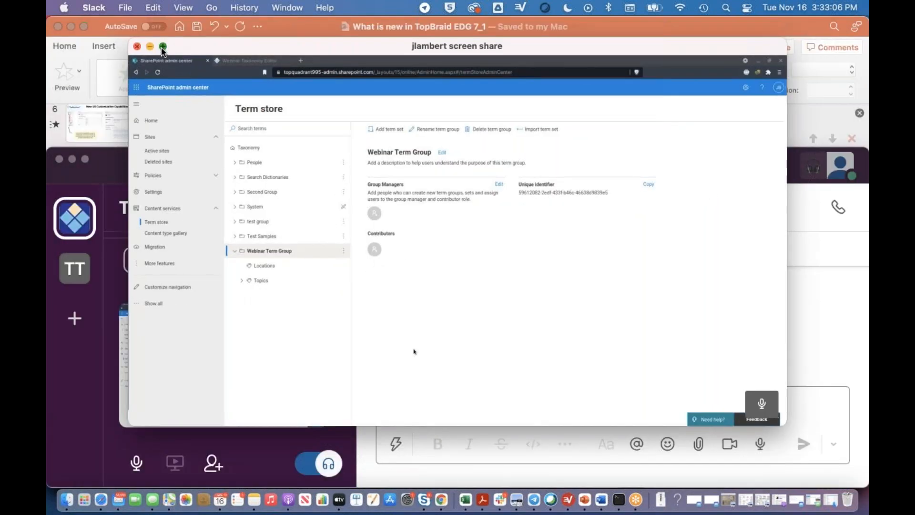
click(162, 47)
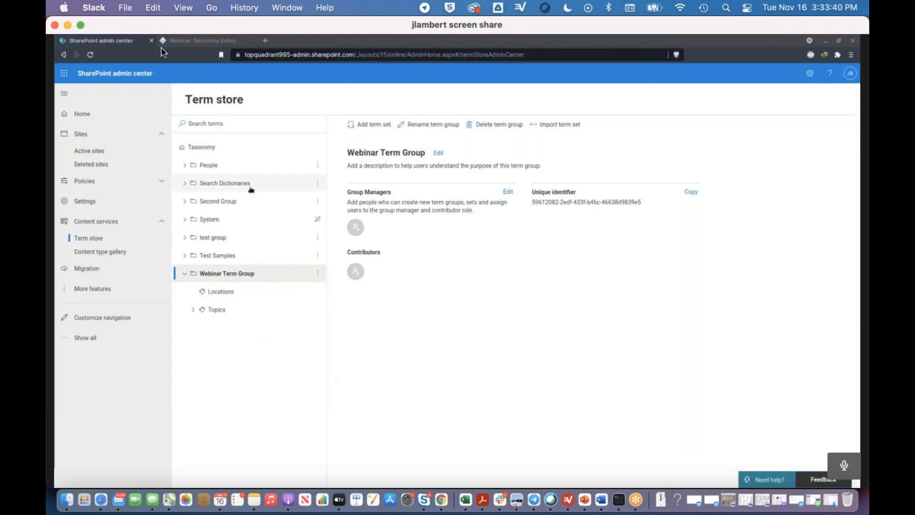
- Review the Locations and Topics term sets in the SharePoint term store and examine the RDF term's advanced custom properties
click(221, 296)
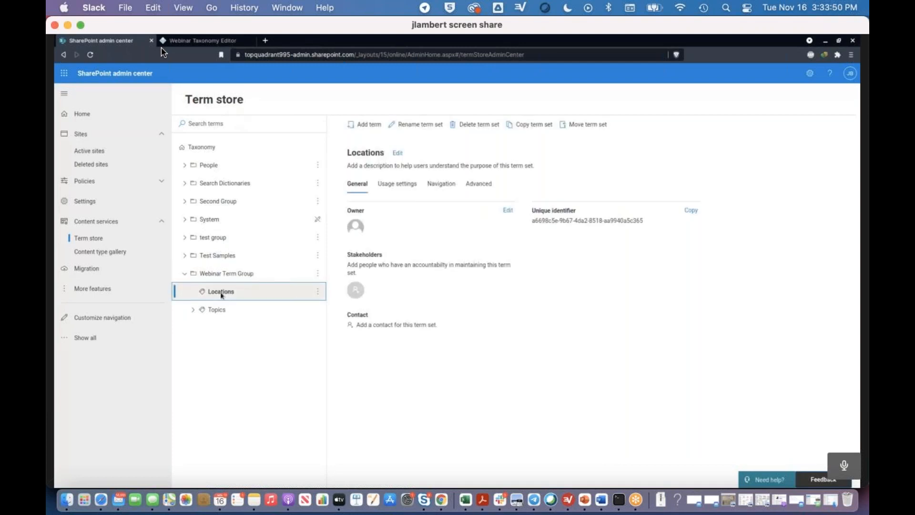
click(212, 312)
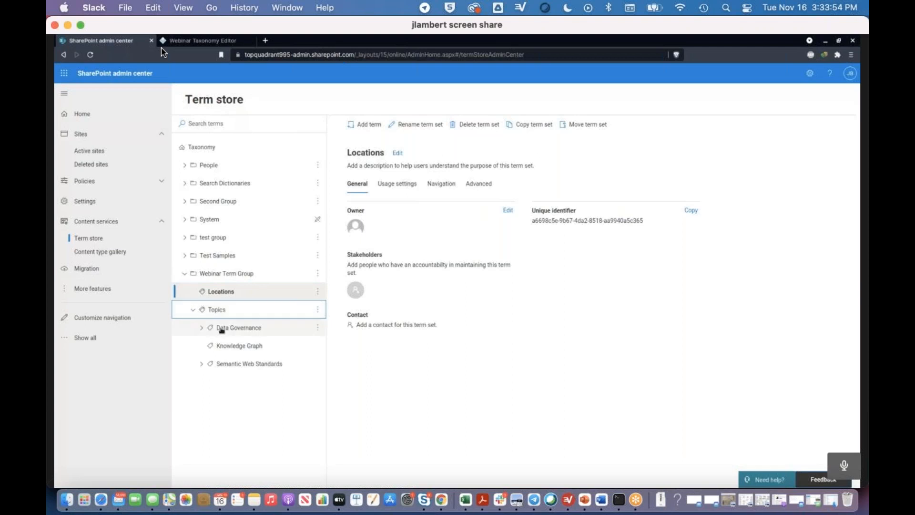
click(201, 365)
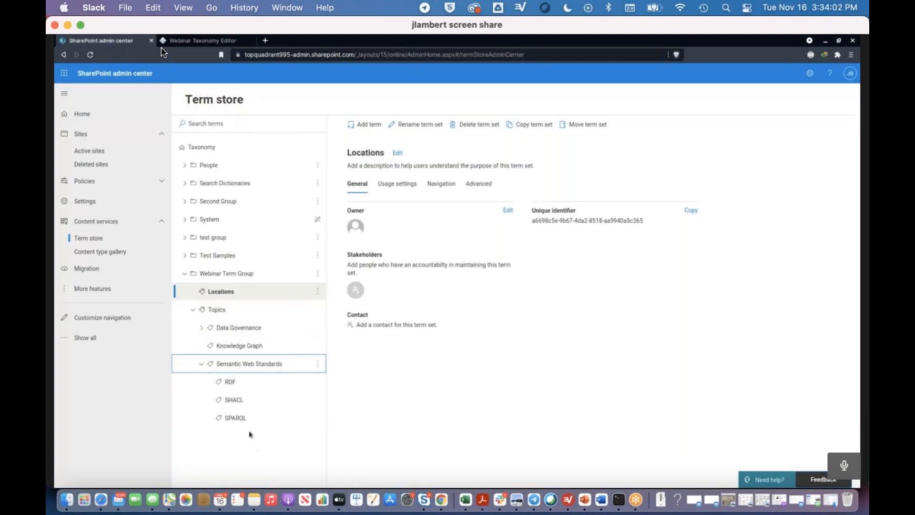
click(232, 383)
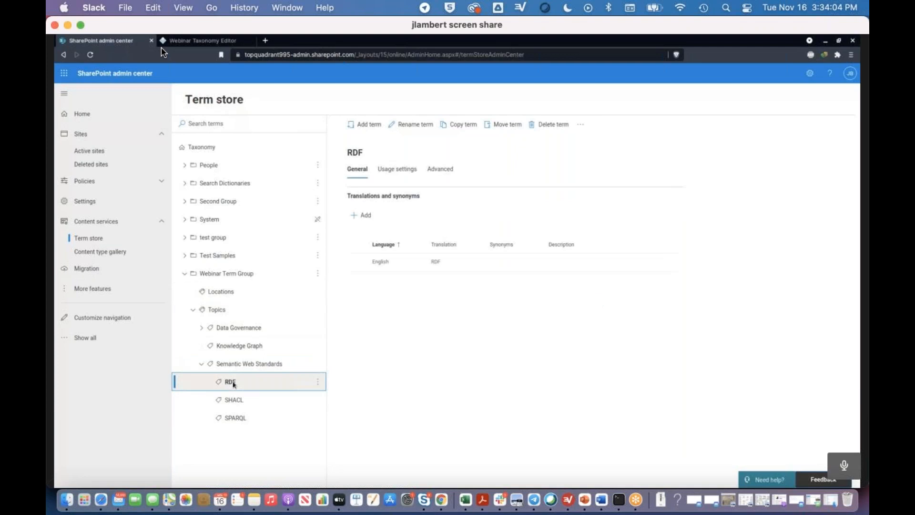
click(441, 169)
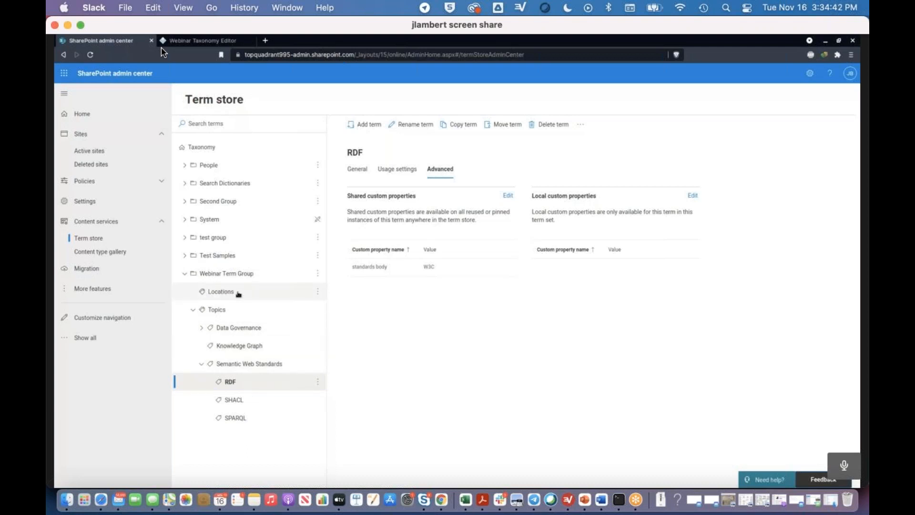
- Switch to the Webinar Taxonomy in TopBraid EDG and import the Topics term set of Webinar Term Group from SharePoint
click(200, 40)
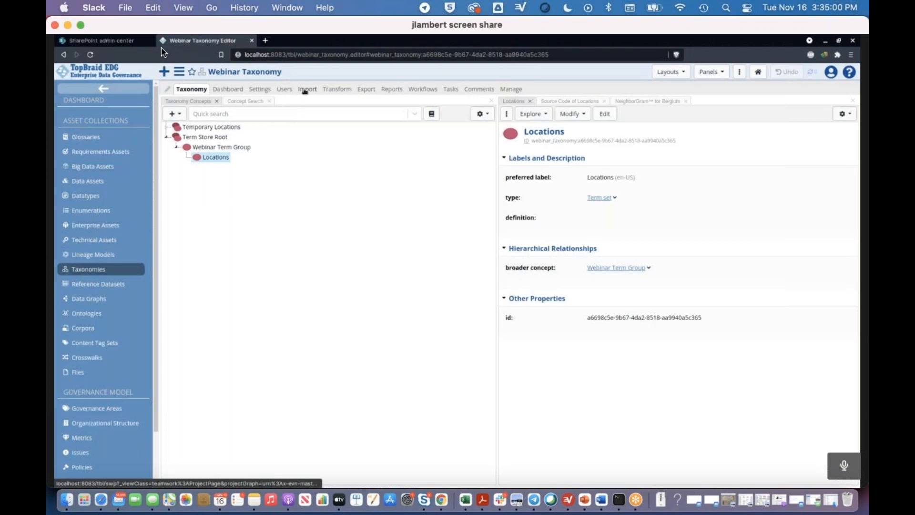
click(307, 90)
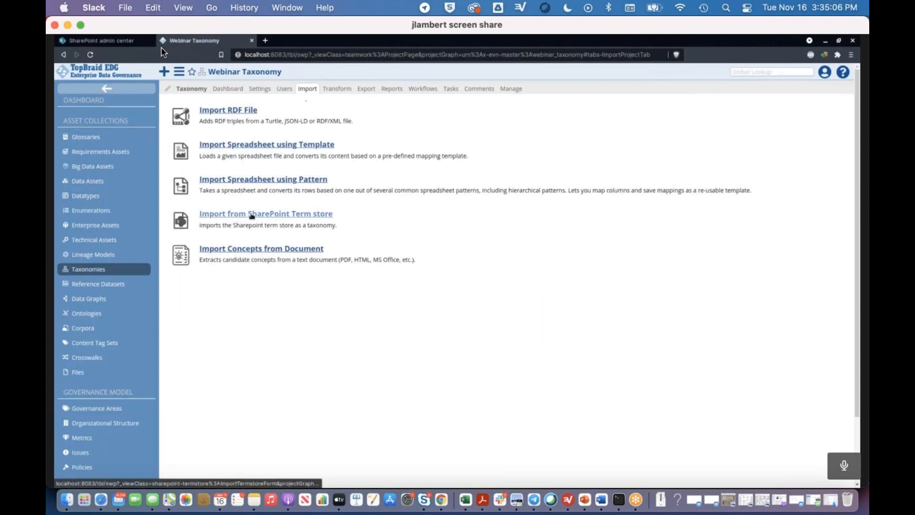
click(317, 215)
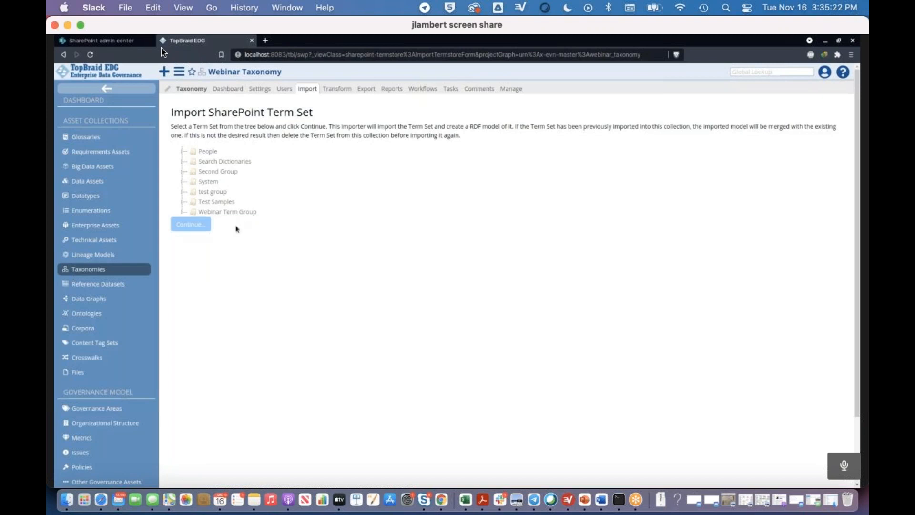
click(183, 213)
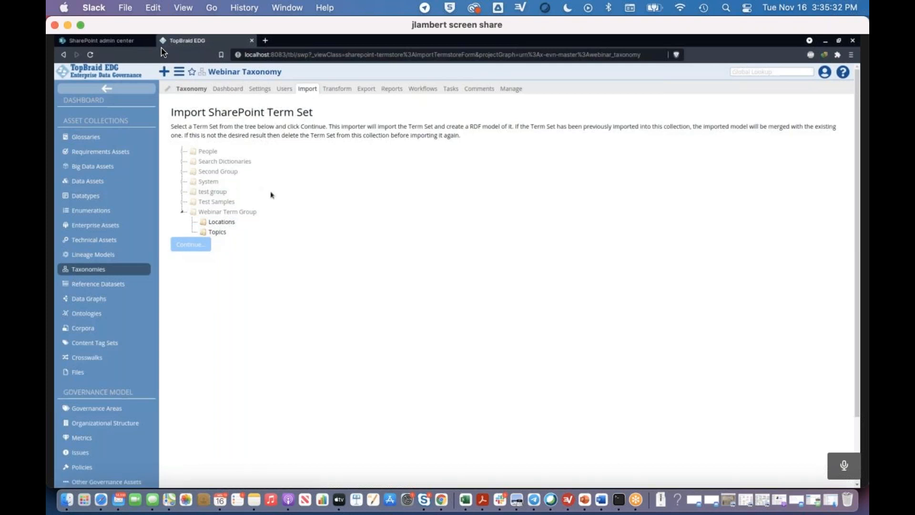
click(217, 233)
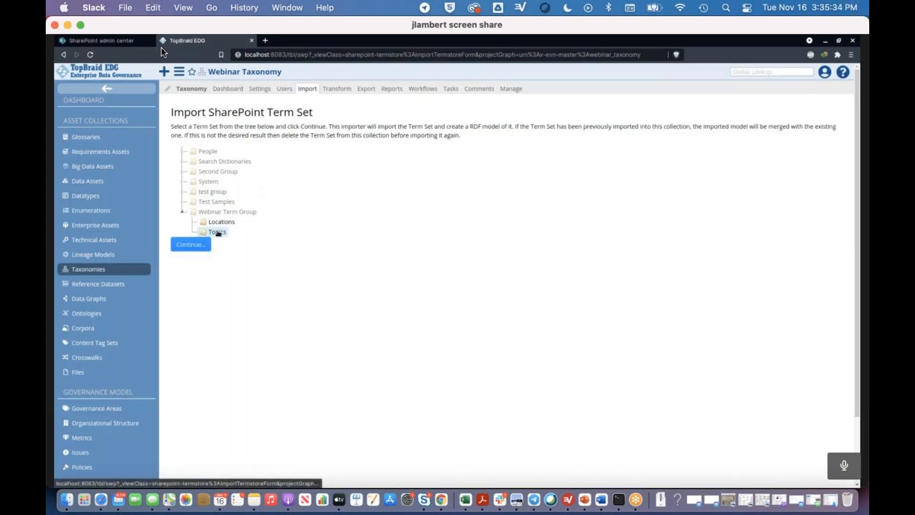
click(191, 244)
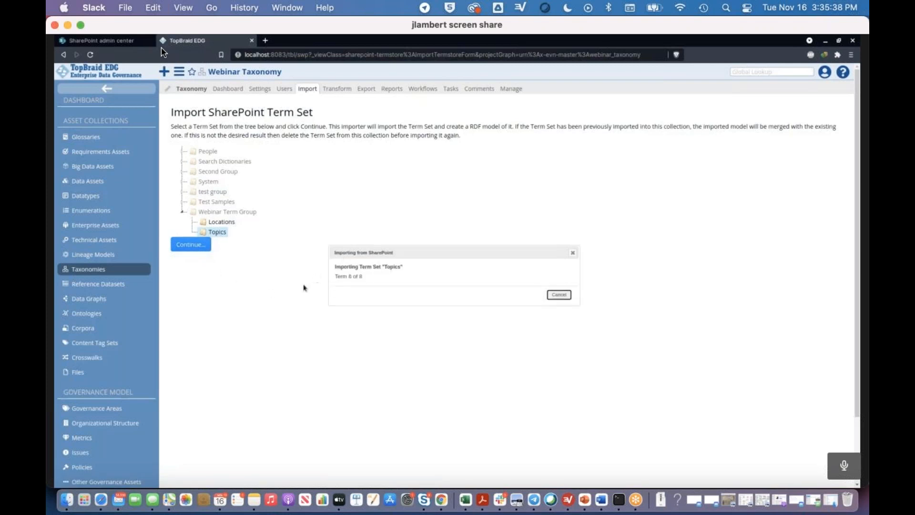
- Return to the Webinar Taxonomy editor and expand Term Store Root through Topics to the Semantic Web Standards terms
click(194, 91)
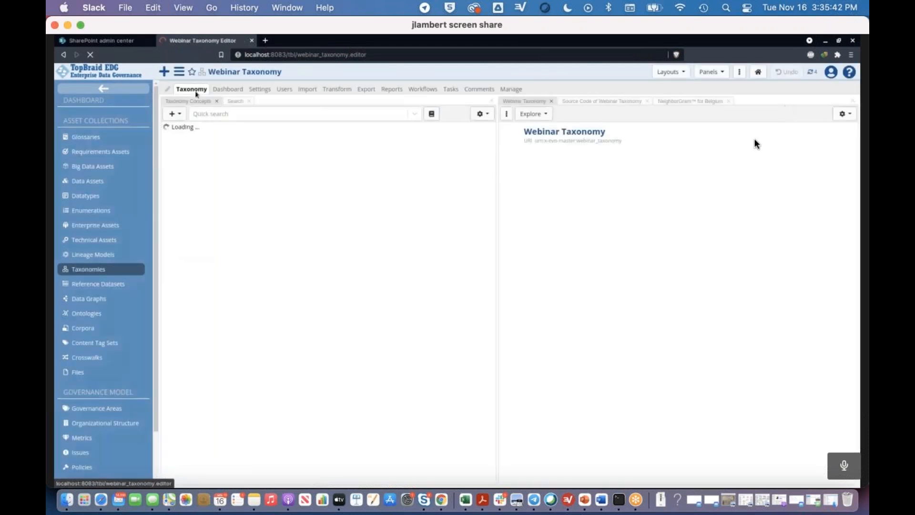
click(861, 328)
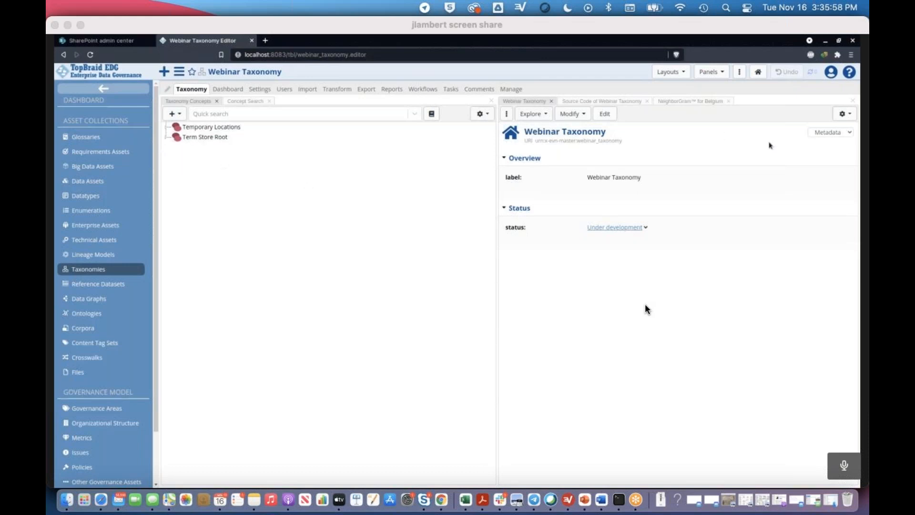
click(167, 138)
click(177, 148)
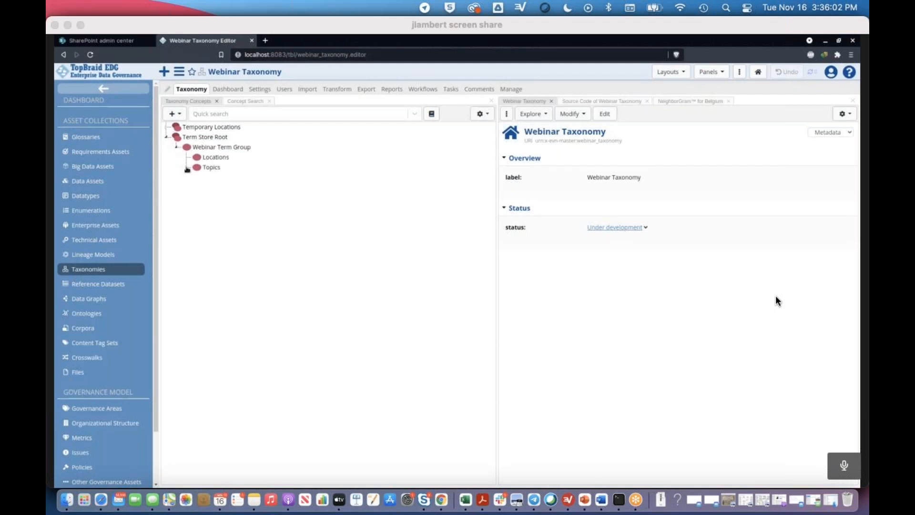
click(186, 167)
click(197, 198)
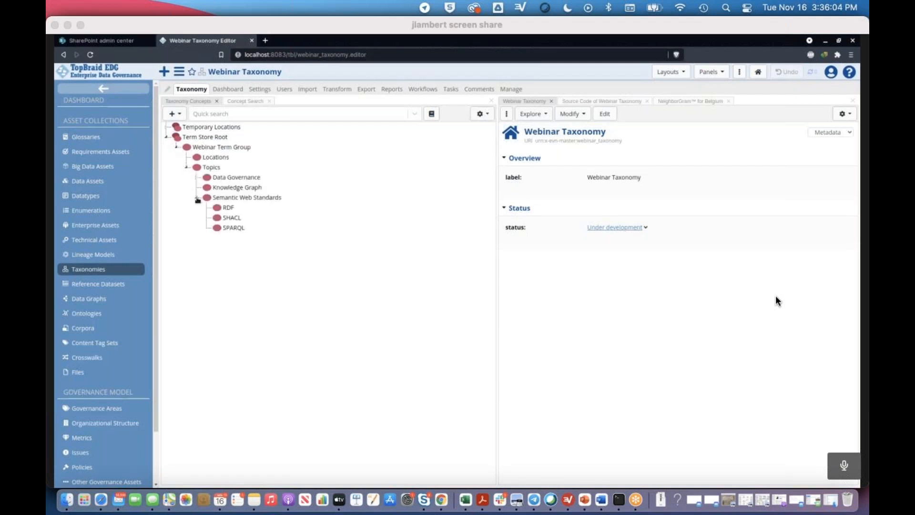
- Examine the details of the imported RDF and Knowledge Graph terms, focusing on their id values
click(228, 207)
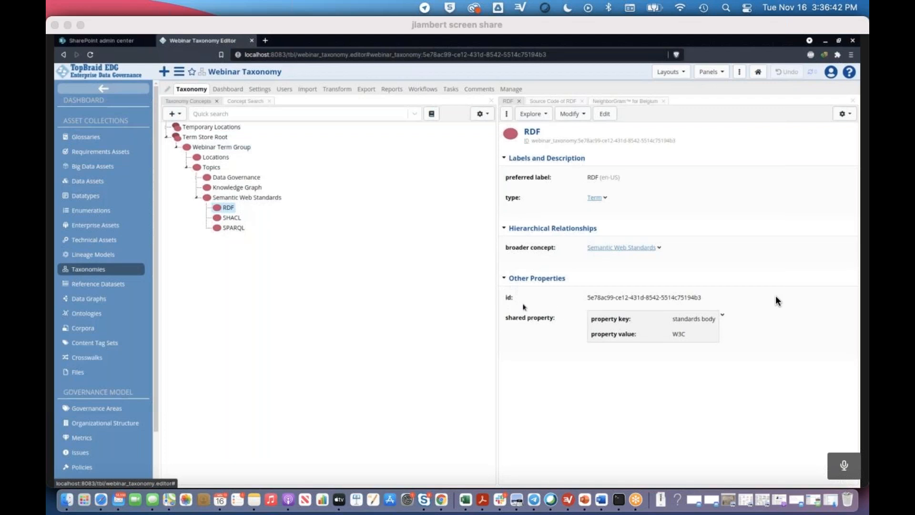
drag(706, 300, 587, 298)
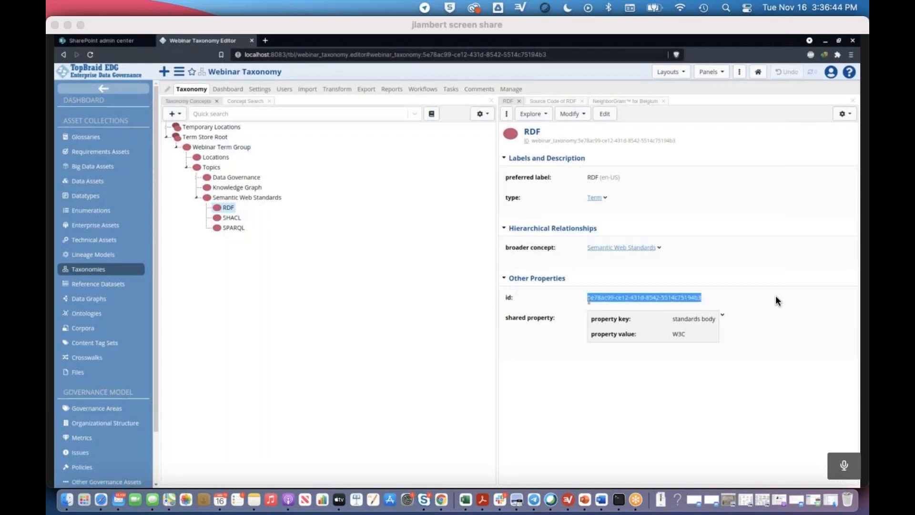
click(223, 191)
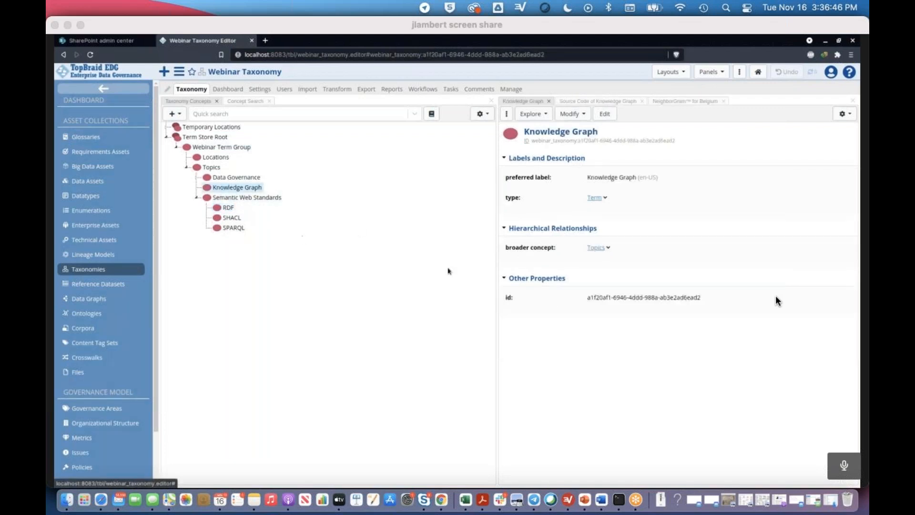
drag(709, 300, 587, 299)
click(610, 335)
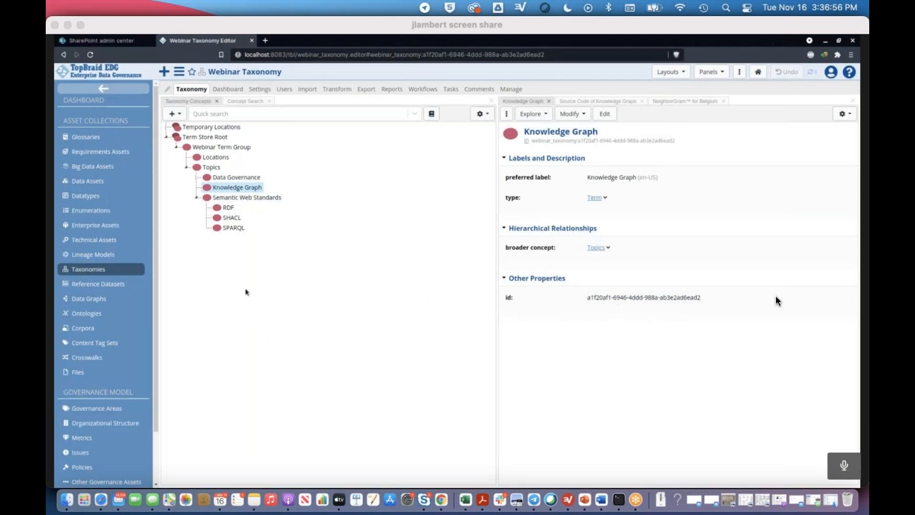
- Move the Maine and Australia concepts from Temporary Locations to Locations under Webinar Term Group
click(166, 128)
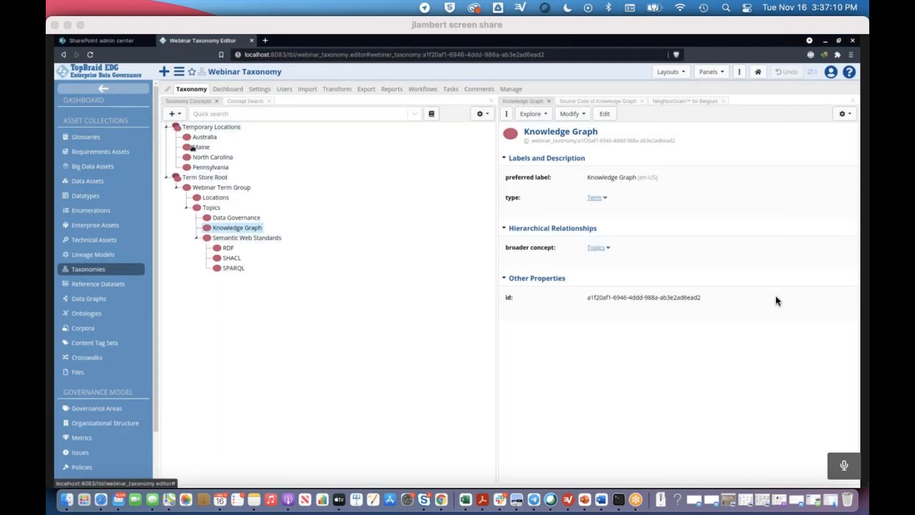
click(205, 137)
click(204, 148)
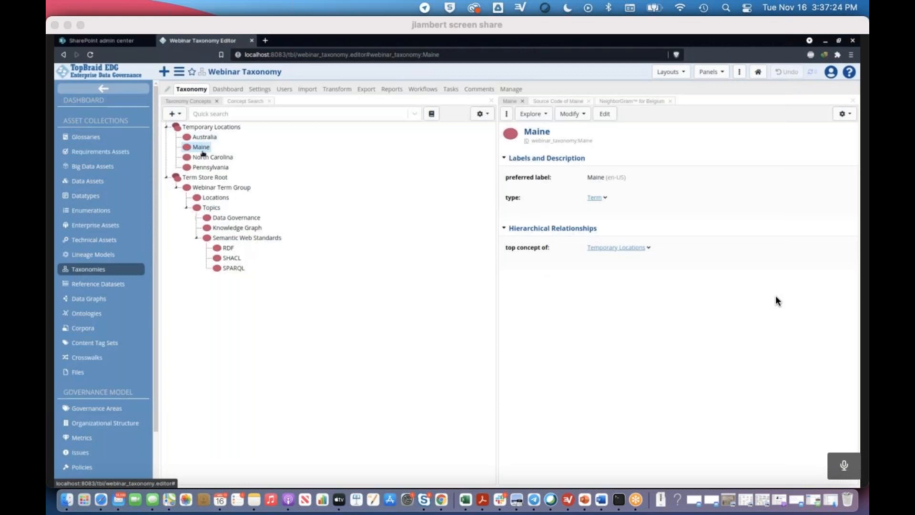
drag(202, 150, 217, 197)
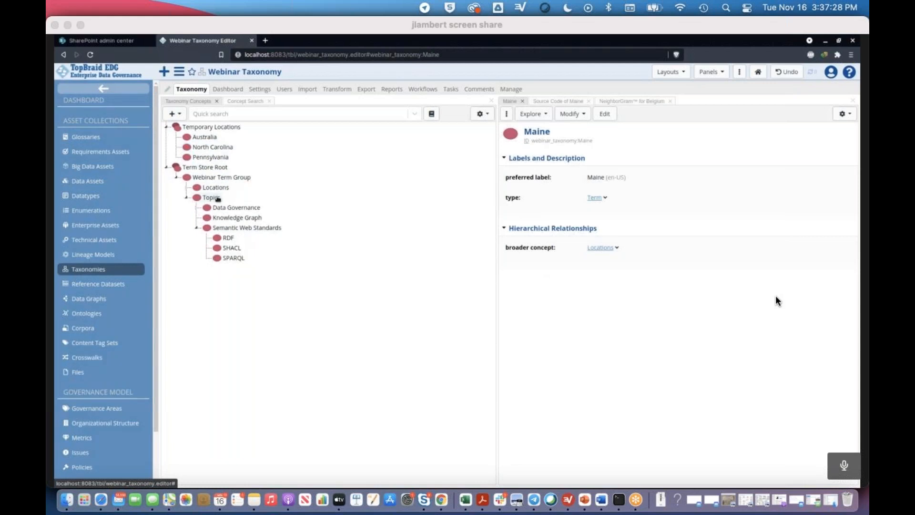
drag(202, 140, 218, 190)
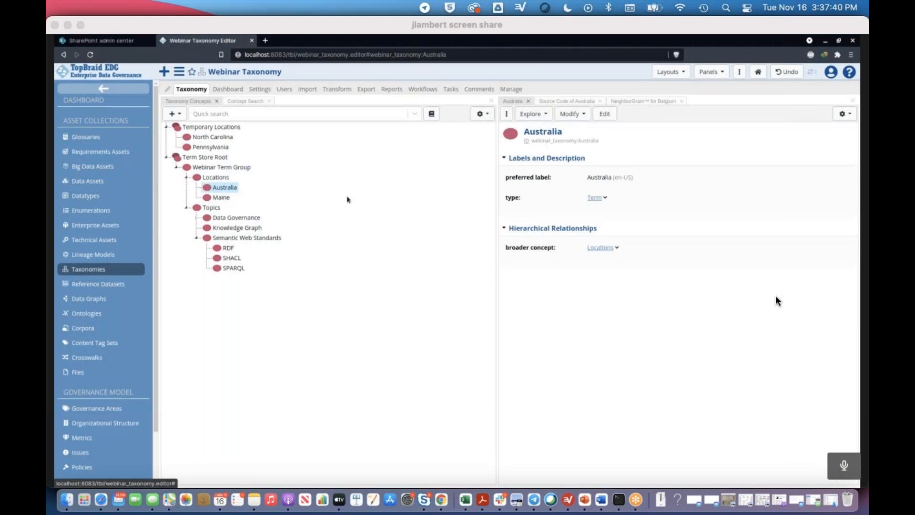
- Export the Webinar Taxonomy to the SharePoint Term Store
click(365, 89)
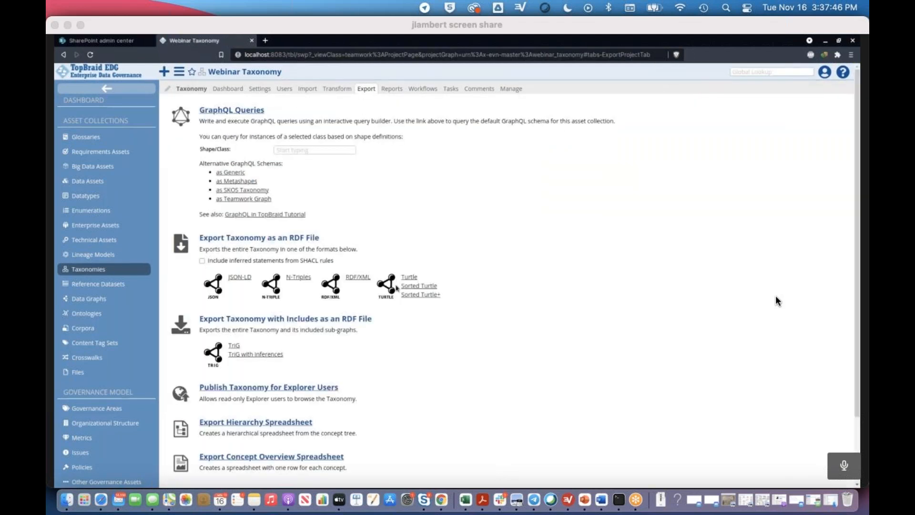
scroll(415, 288, down, 3)
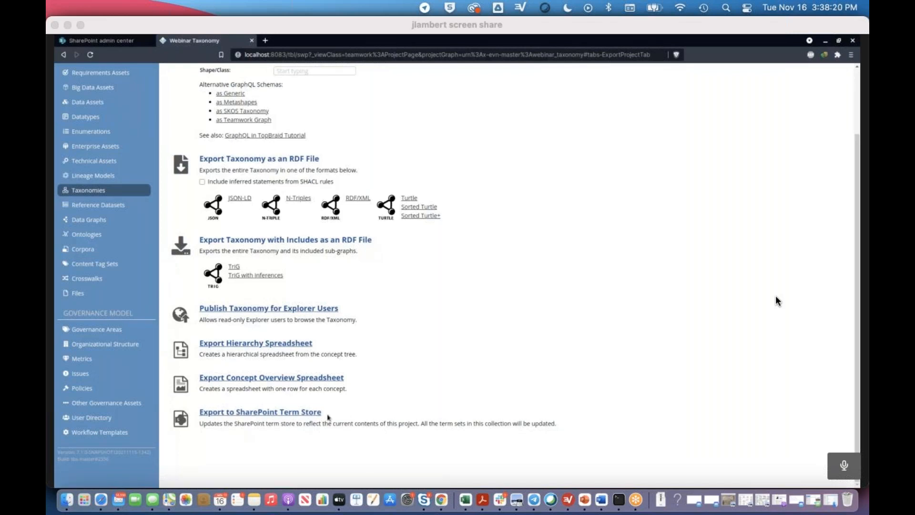
click(261, 415)
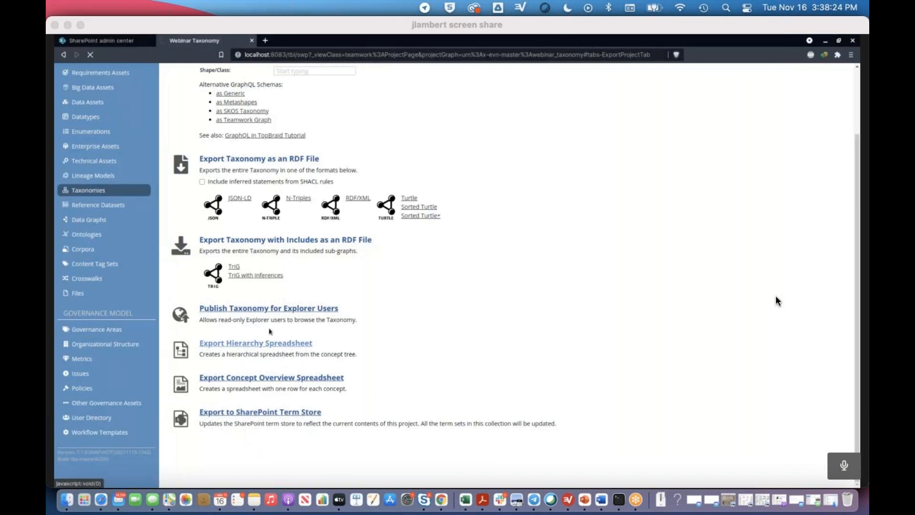
- Switch to the SharePoint admin center, reload the term store, and check the Australia and Maine terms under Locations
click(119, 41)
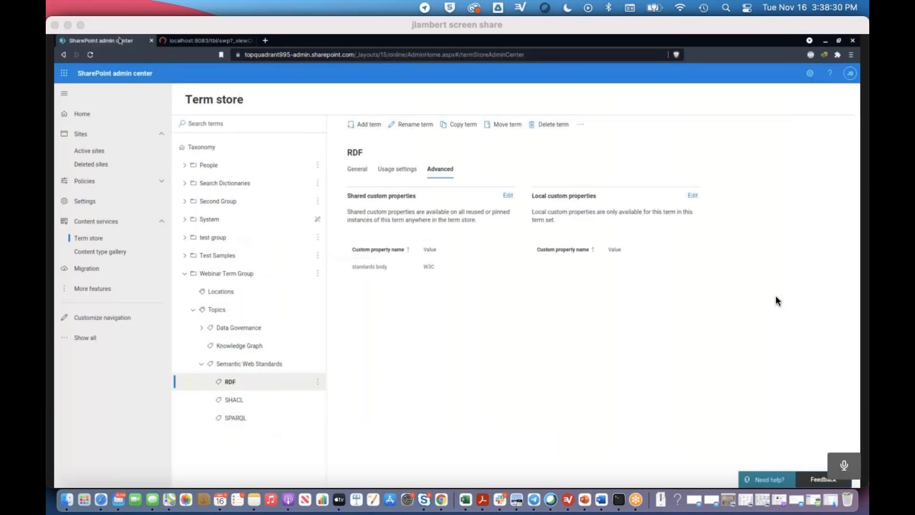
click(89, 55)
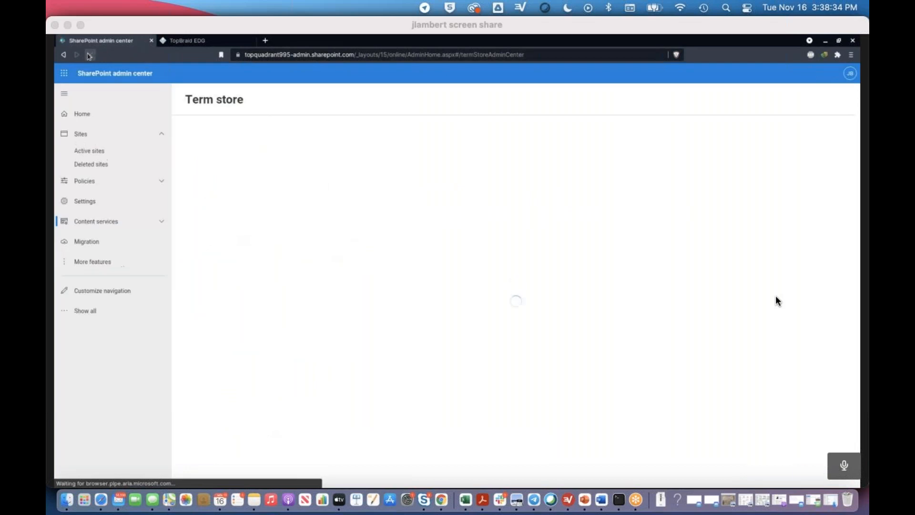
click(184, 273)
click(193, 292)
click(227, 311)
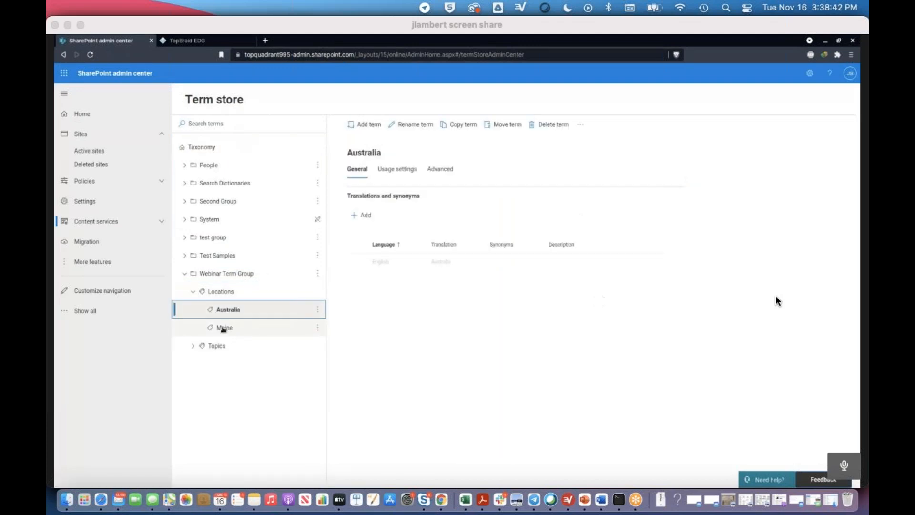
click(224, 328)
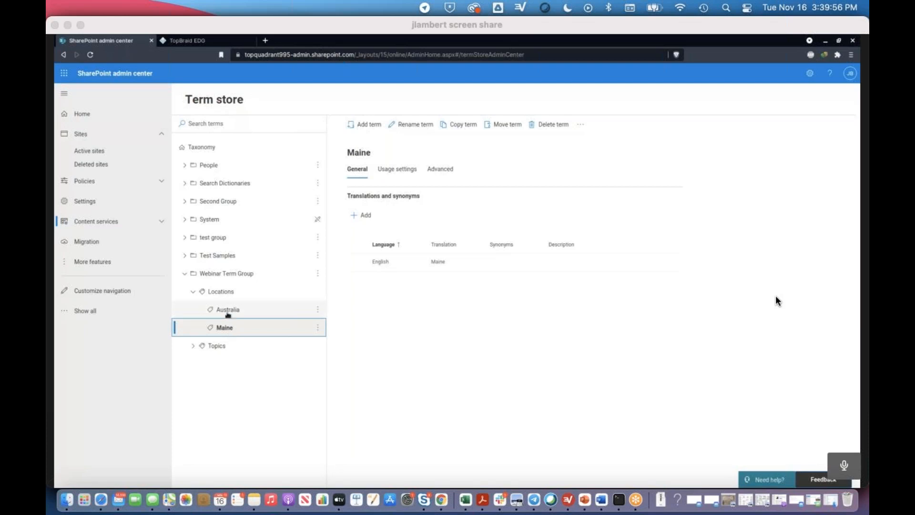
- Return to the Webinar Taxonomy in TopBraid EDG and view the details of Australia under Locations
click(184, 40)
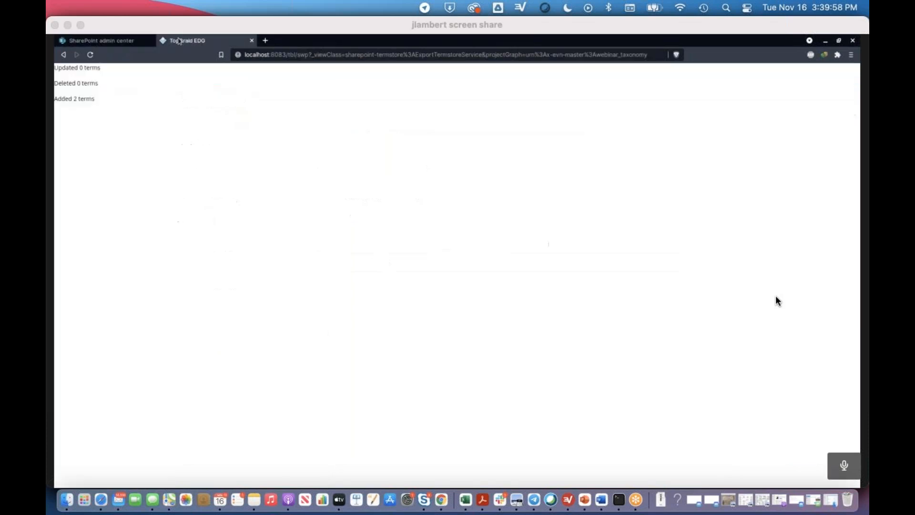
click(64, 54)
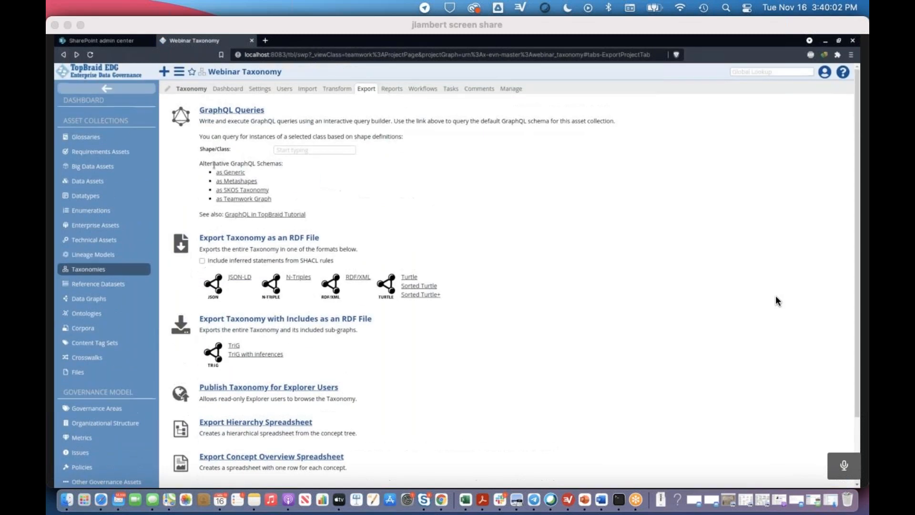
click(192, 89)
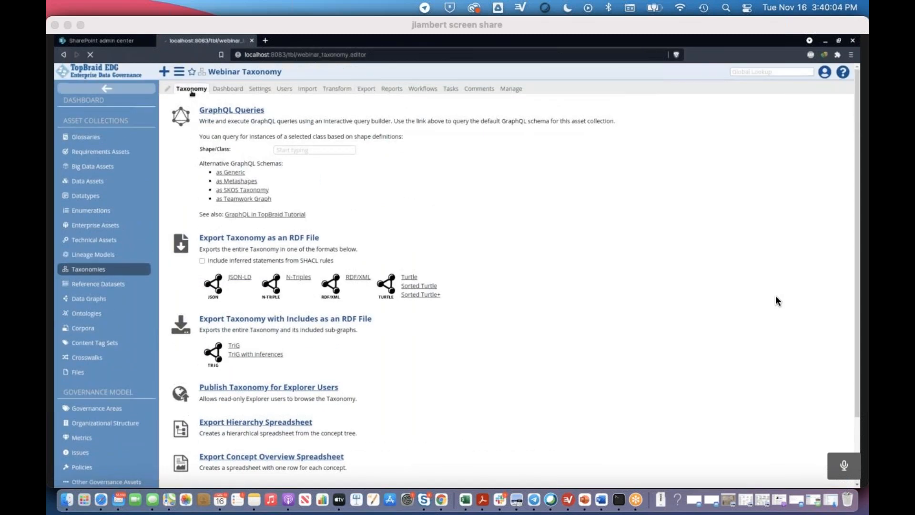
click(167, 137)
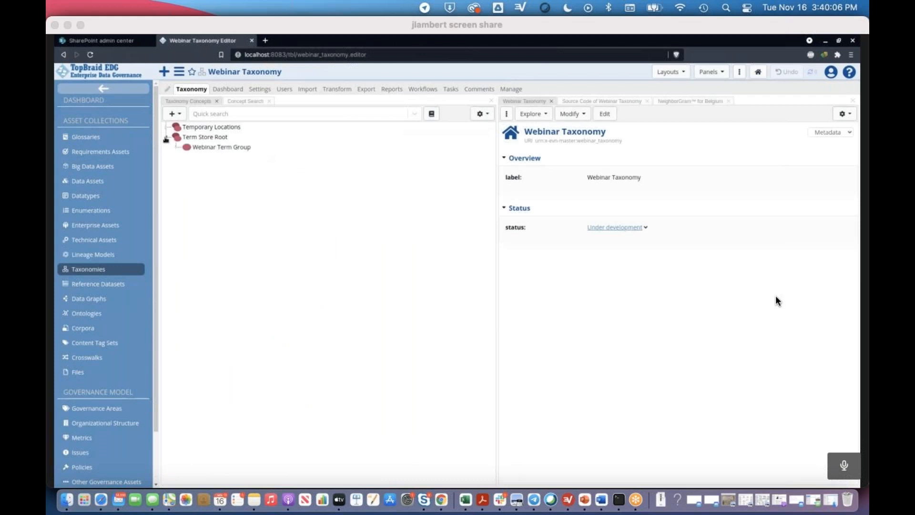
click(177, 148)
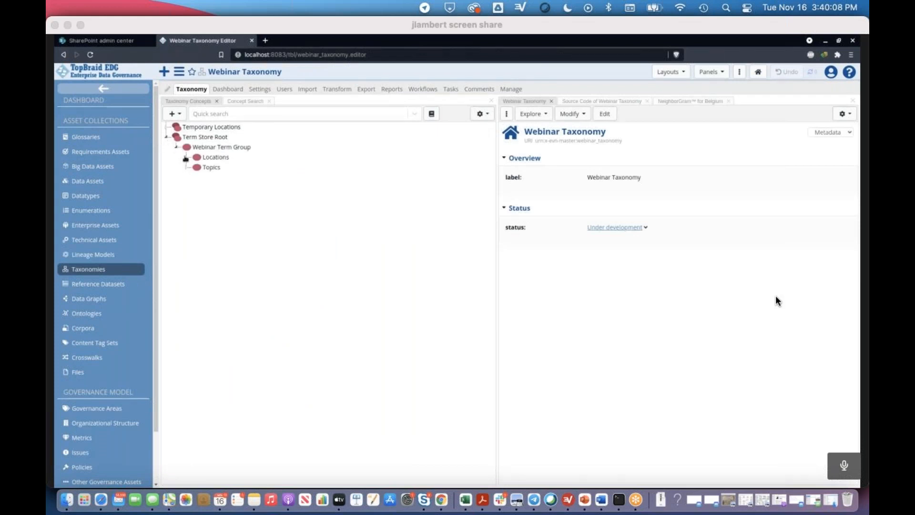
click(186, 158)
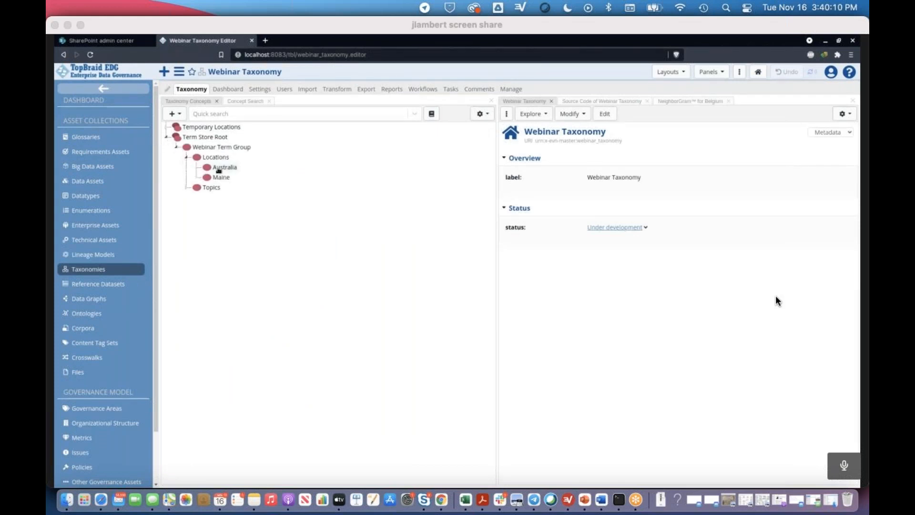
click(222, 167)
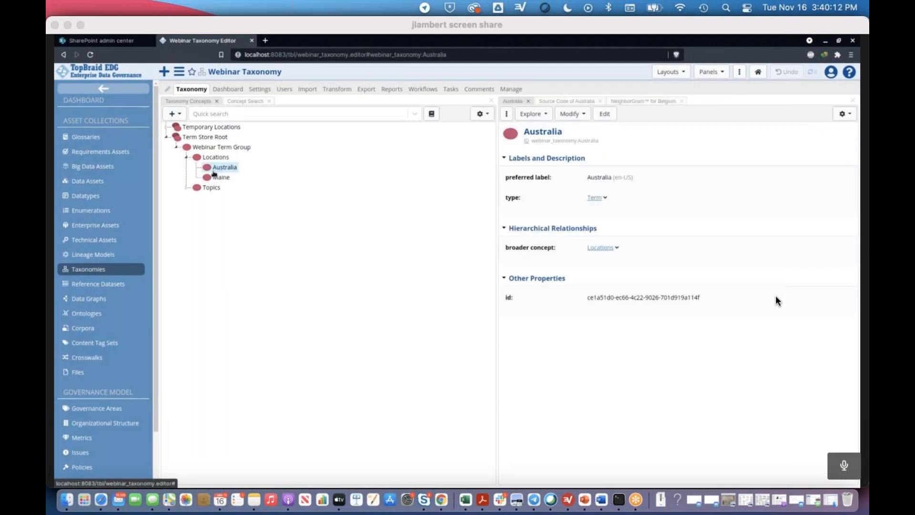